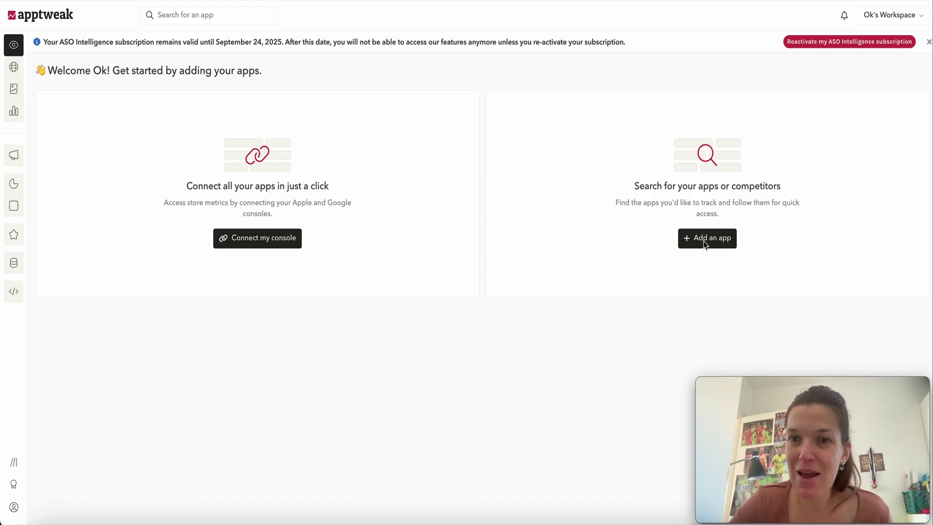
# - Start adding an app and set the store country for the app search to United States
pyautogui.click(712, 241)
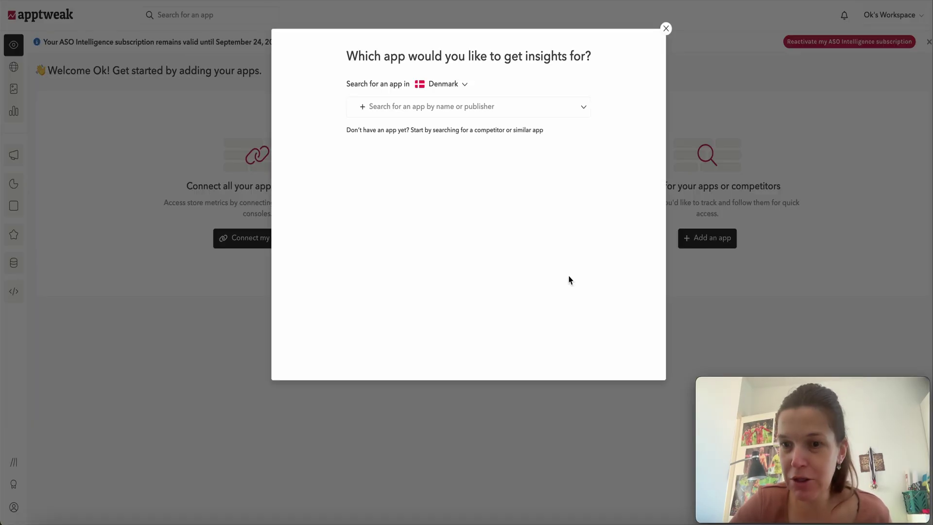
pyautogui.click(449, 93)
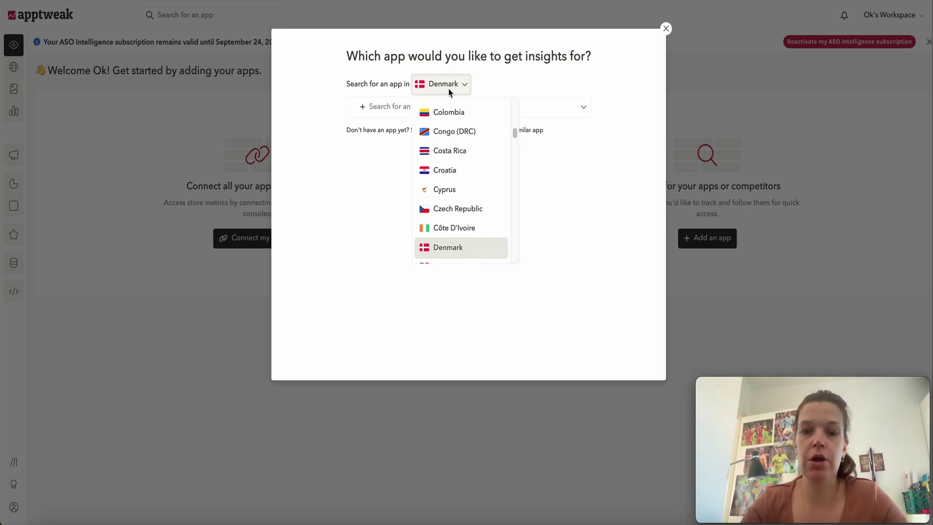
pyautogui.write('unite')
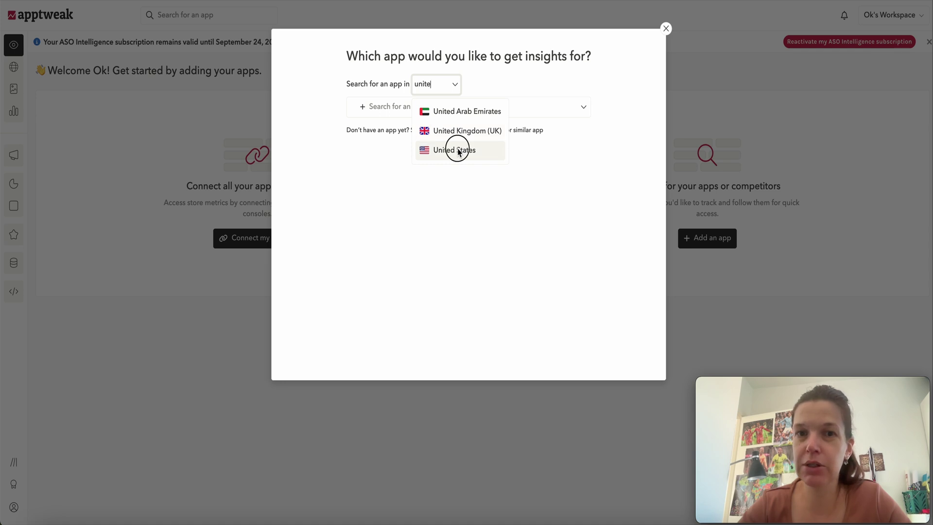
pyautogui.click(459, 152)
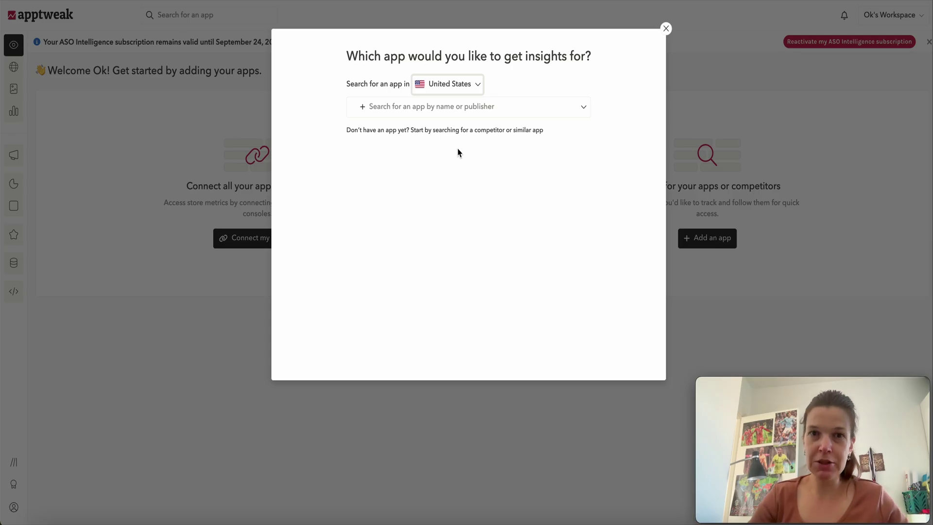
# - Search for "flags & capitals of the world" and choose the App Store version published by Smart Fox
pyautogui.click(459, 109)
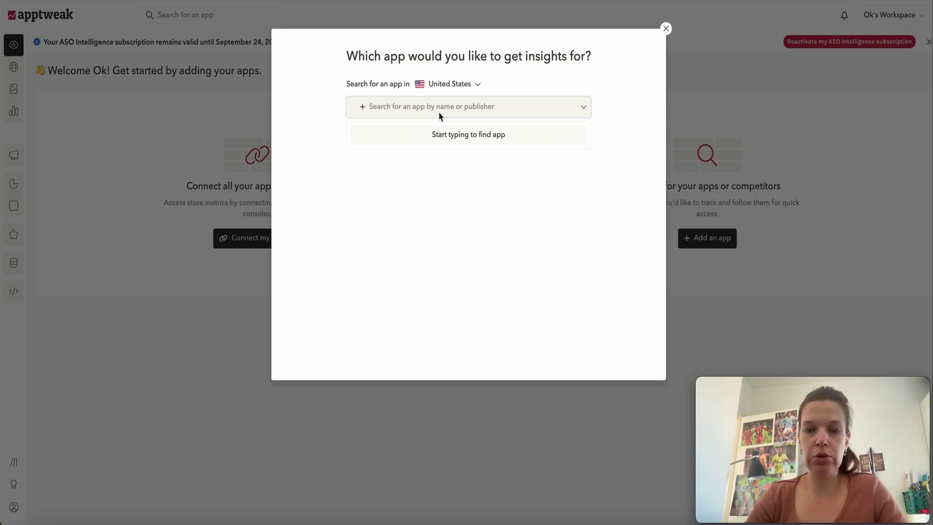
pyautogui.write('flags')
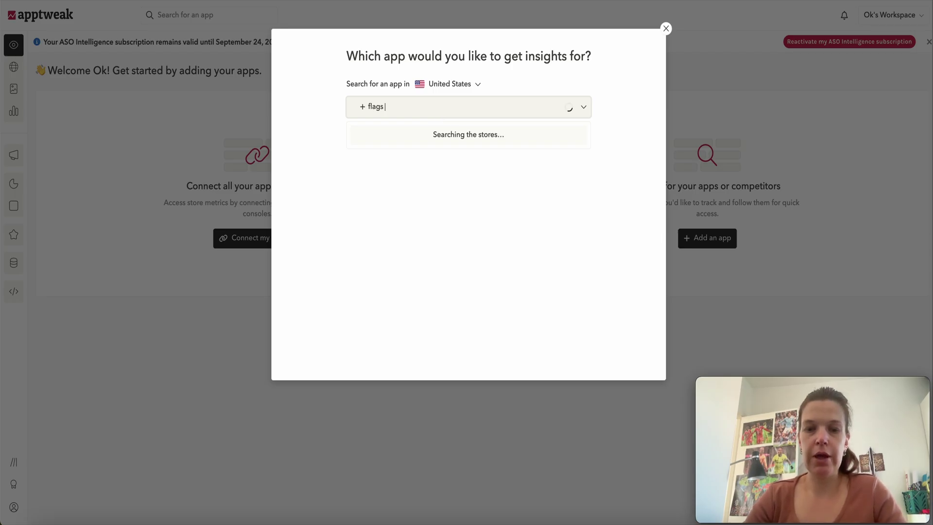
pyautogui.write(' & capital')
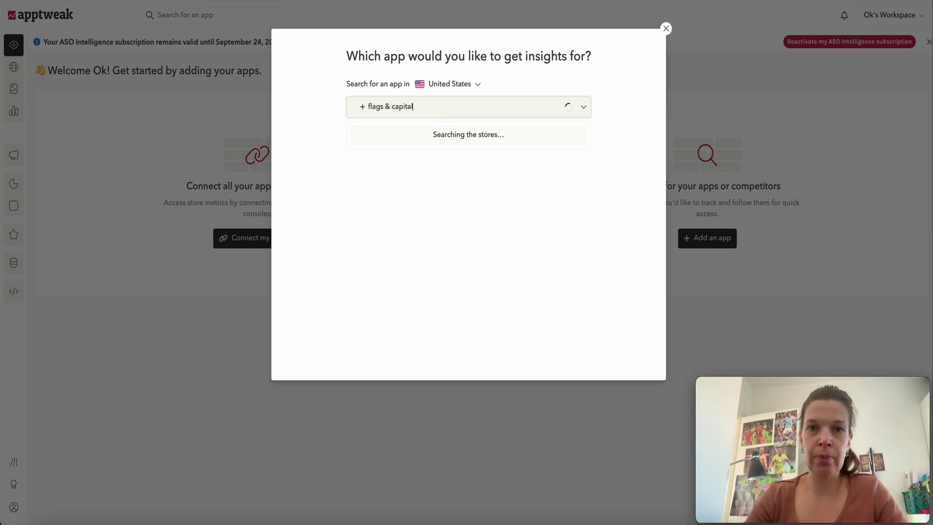
pyautogui.write('s of the w')
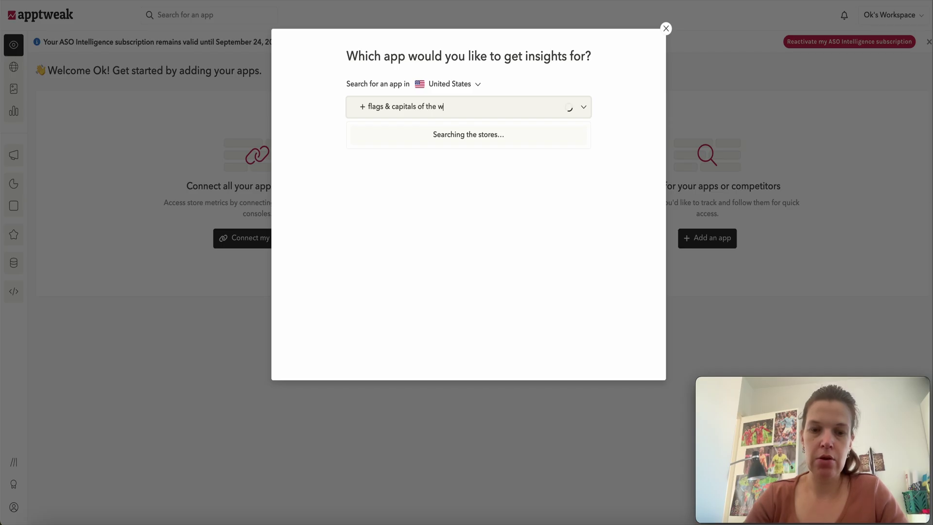
pyautogui.write('orld')
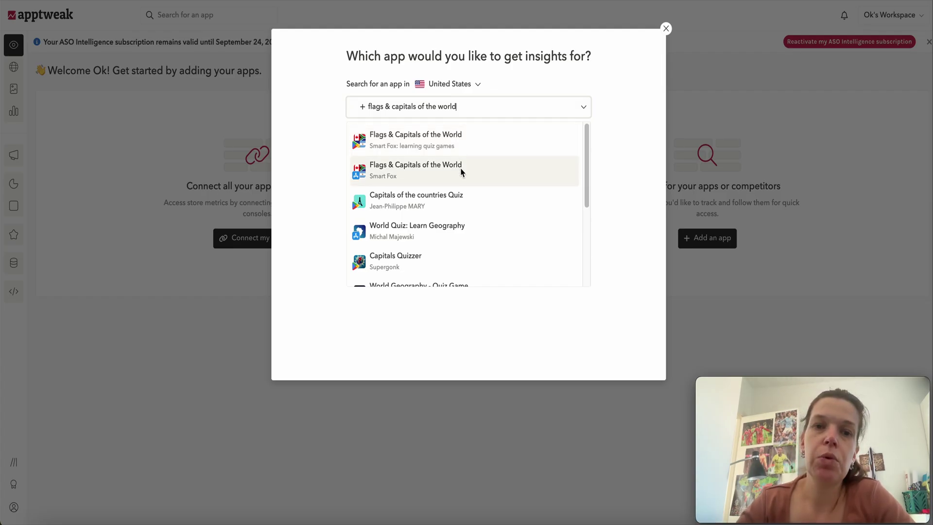
pyautogui.click(409, 170)
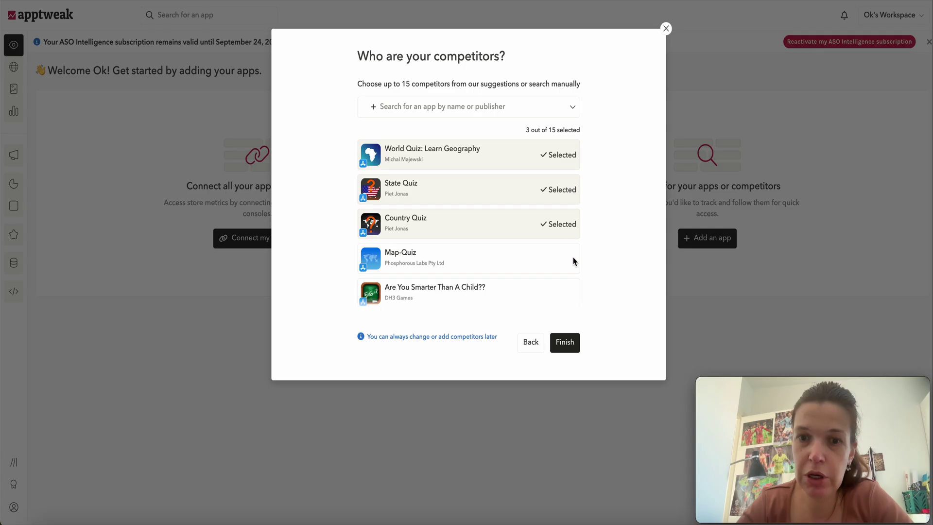
# - Add Flags of All World Countries to the suggested competitors and finish the app setup
pyautogui.scroll(-5, 545, 252)
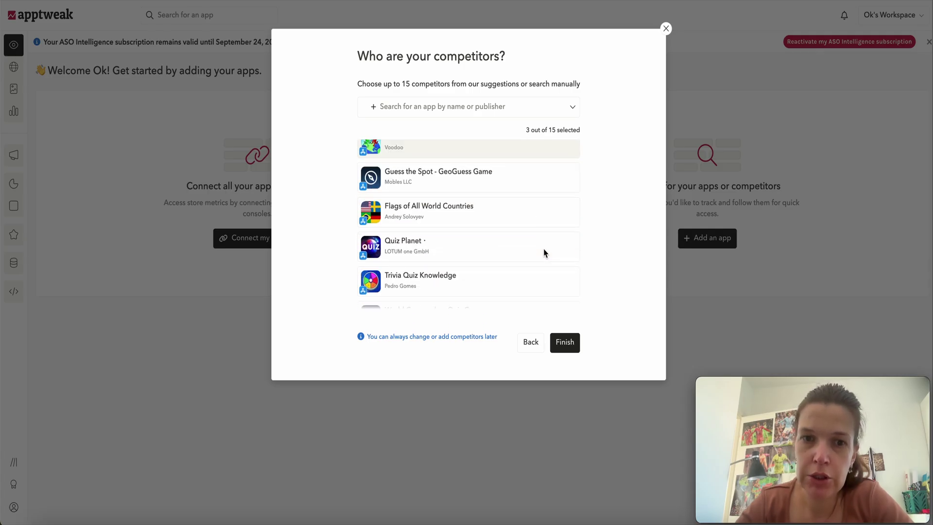
pyautogui.scroll(-2, 544, 252)
pyautogui.scroll(2, 544, 252)
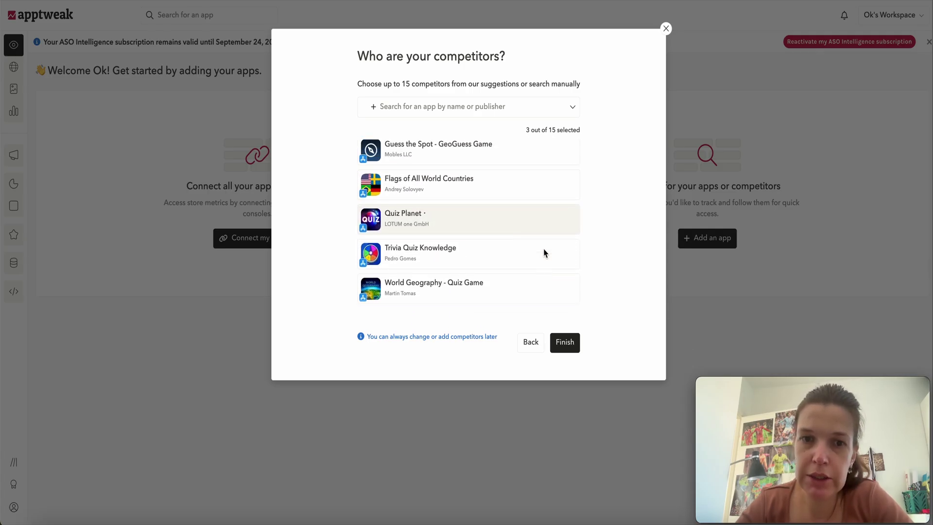
pyautogui.scroll(1, 545, 252)
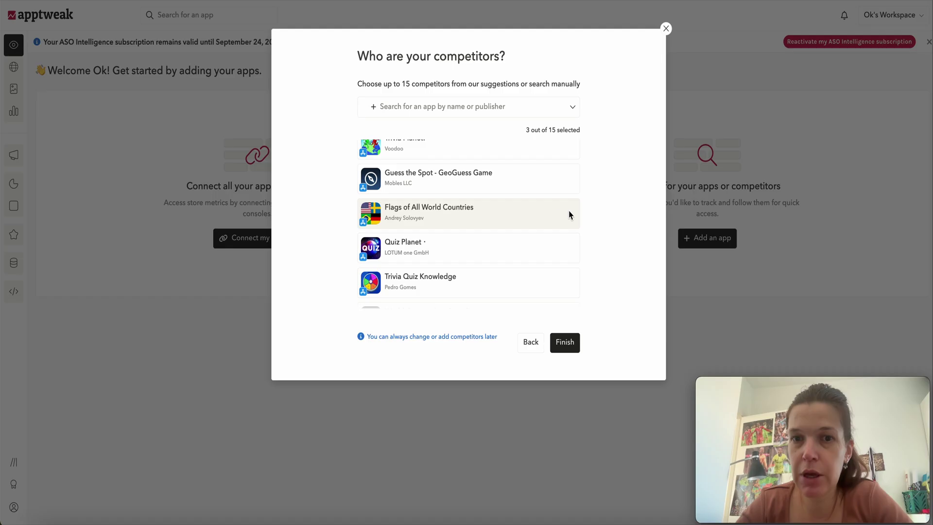
pyautogui.click(460, 214)
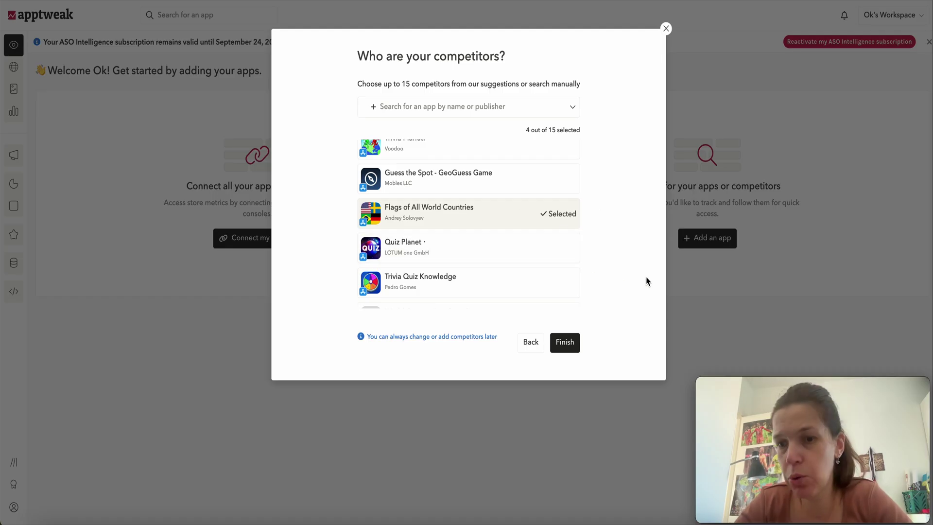
pyautogui.click(565, 342)
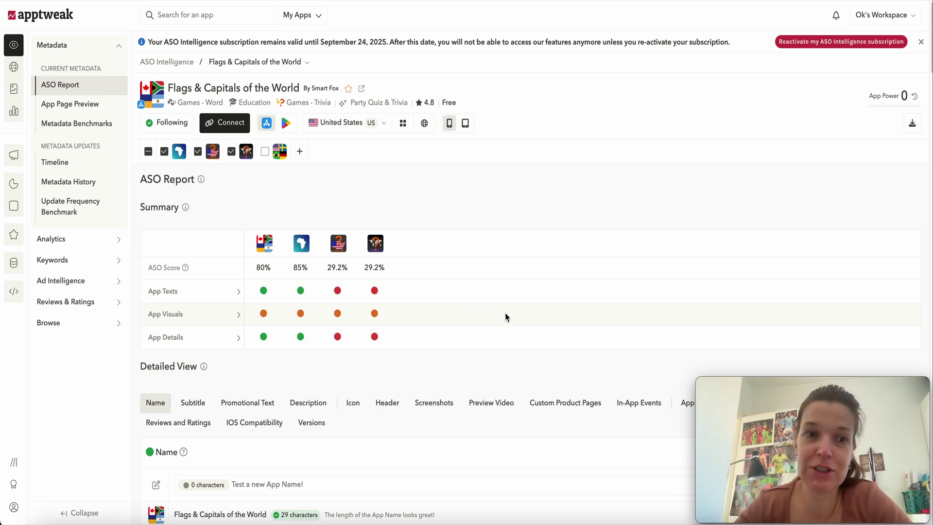
# - Review the ASO Report's detailed view from the app name and subtitle through the screenshots
pyautogui.scroll(-7, 511, 351)
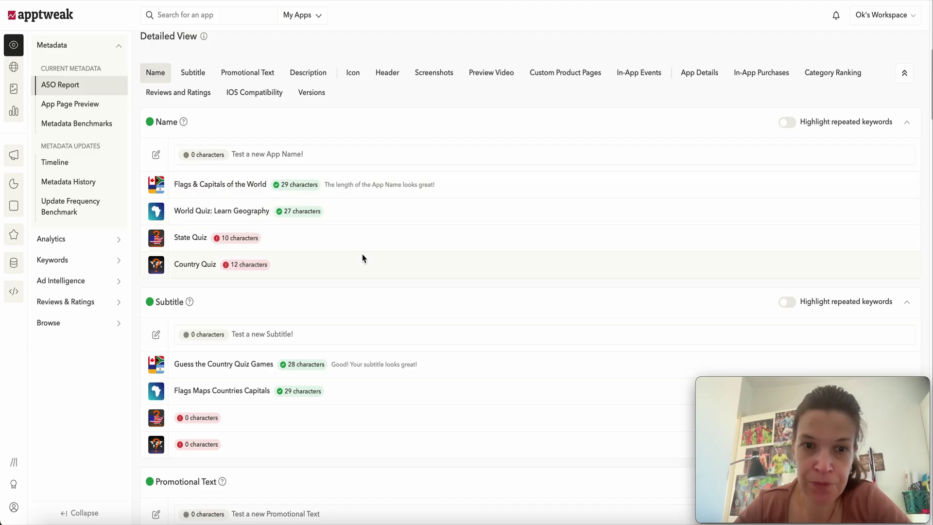
pyautogui.scroll(-5, 362, 254)
pyautogui.scroll(-10, 363, 254)
pyautogui.scroll(-11, 362, 254)
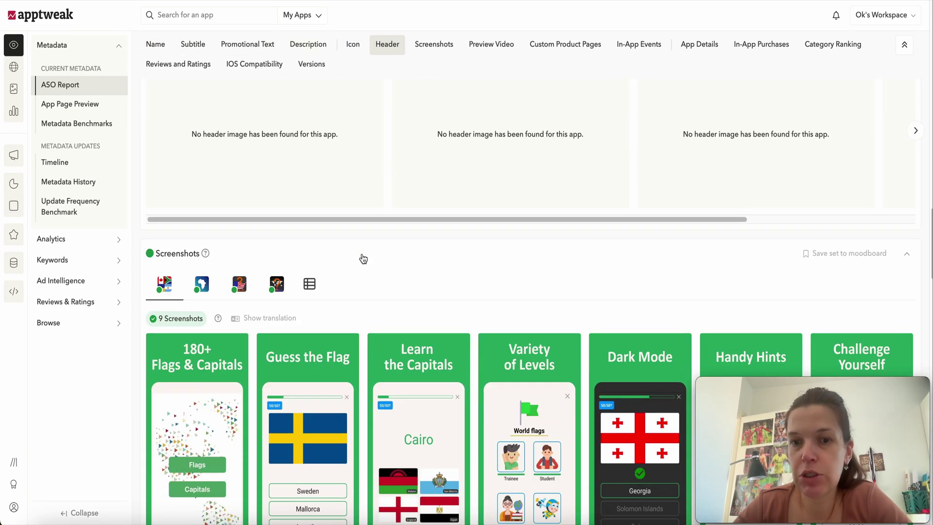
pyautogui.scroll(-13, 363, 259)
# - Compare the store descriptions and keyword densities of World Quiz: Learn Geography, State Quiz and Country Quiz
pyautogui.scroll(20, 362, 258)
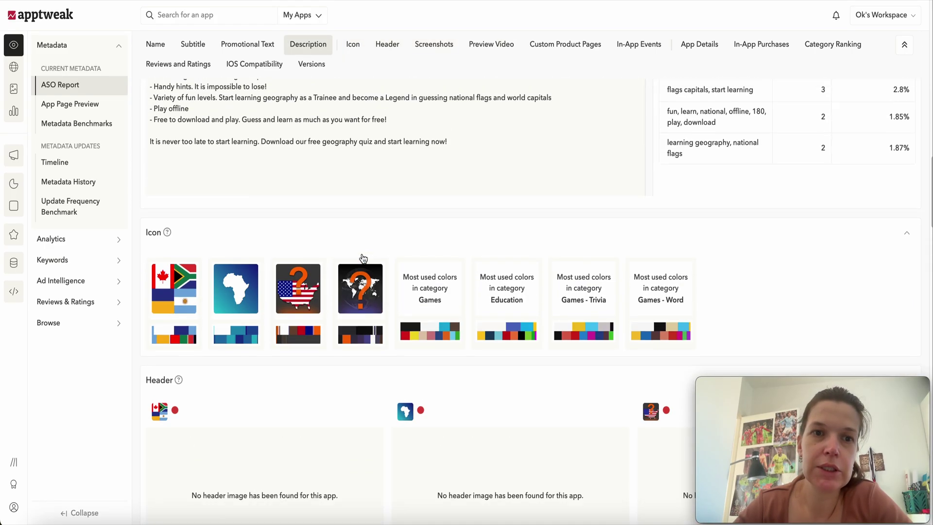
pyautogui.scroll(4, 363, 258)
pyautogui.click(195, 108)
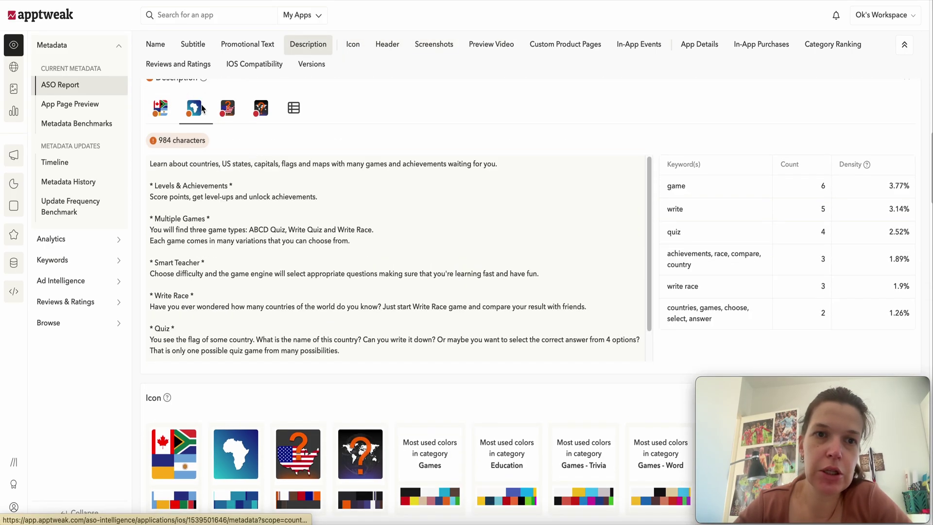
pyautogui.click(228, 108)
pyautogui.click(261, 108)
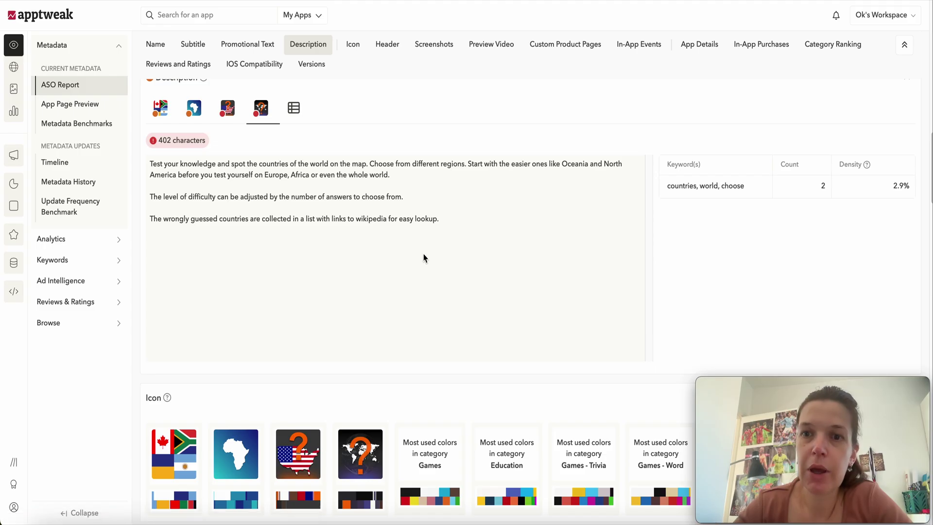
# - Examine the icons and headers, and view the store screenshots of World Quiz: Learn Geography, State Quiz and Country Quiz
pyautogui.scroll(-8, 439, 293)
pyautogui.scroll(1, 439, 293)
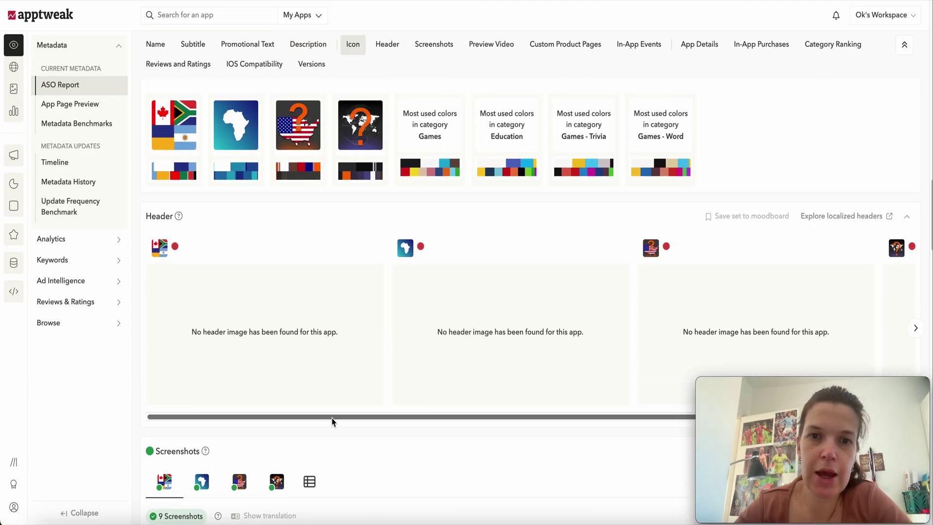
pyautogui.scroll(-8, 332, 421)
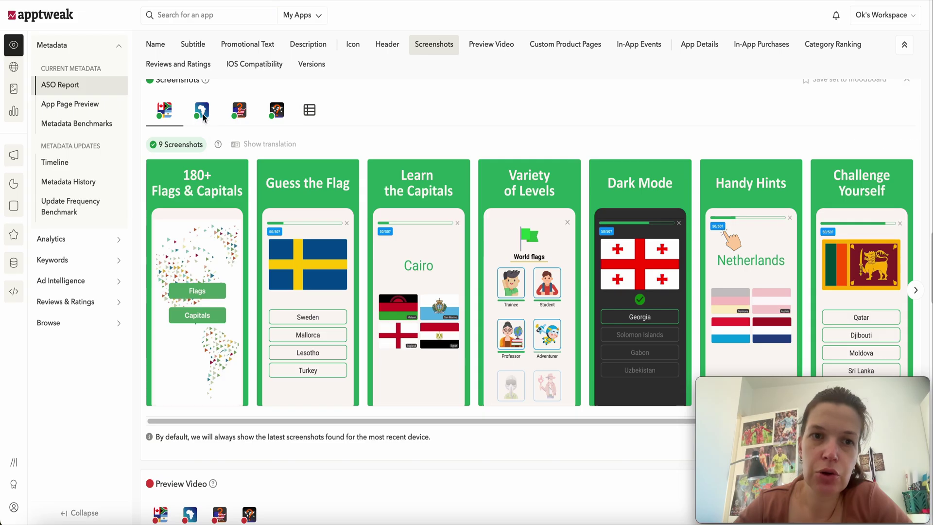
pyautogui.click(202, 113)
pyautogui.click(239, 116)
pyautogui.click(273, 119)
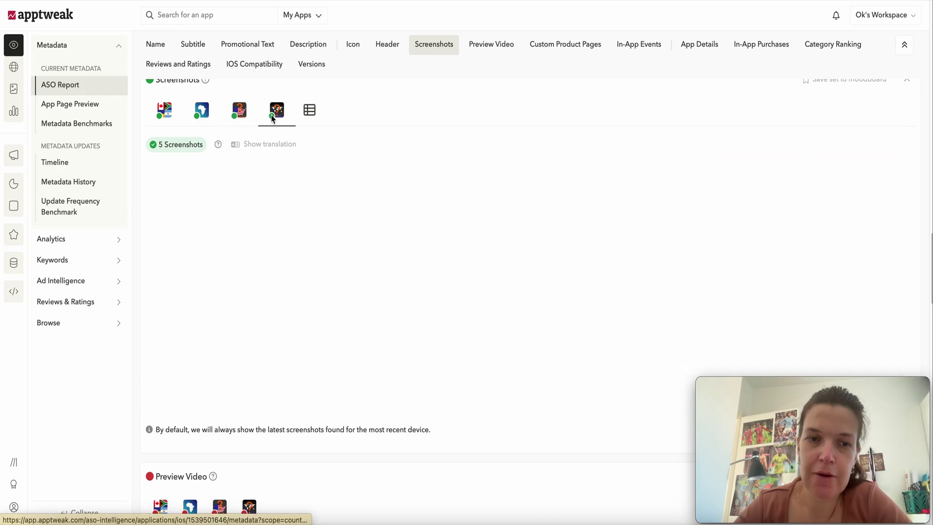
pyautogui.scroll(-1, 286, 295)
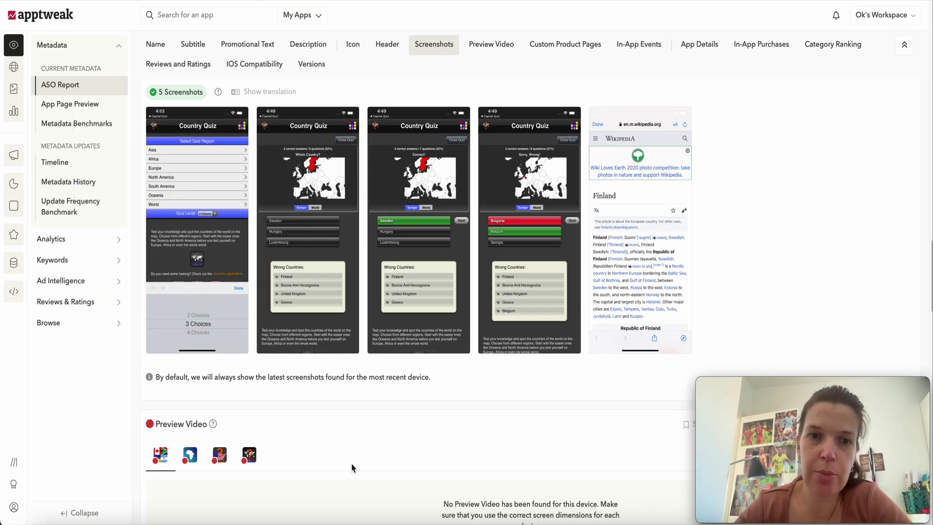
# - Review the report's preview video, custom product pages, in-app events and app details for all compared apps
pyautogui.scroll(-3, 336, 445)
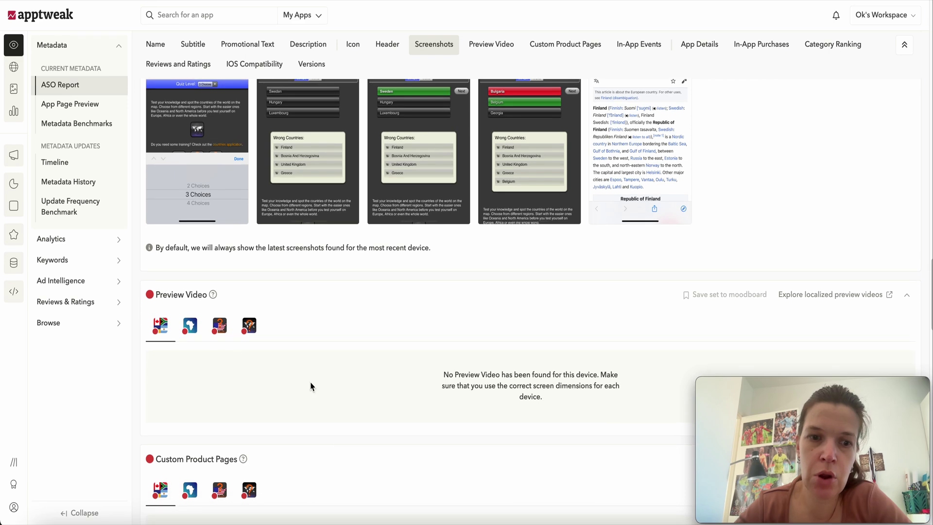
pyautogui.scroll(-5, 293, 392)
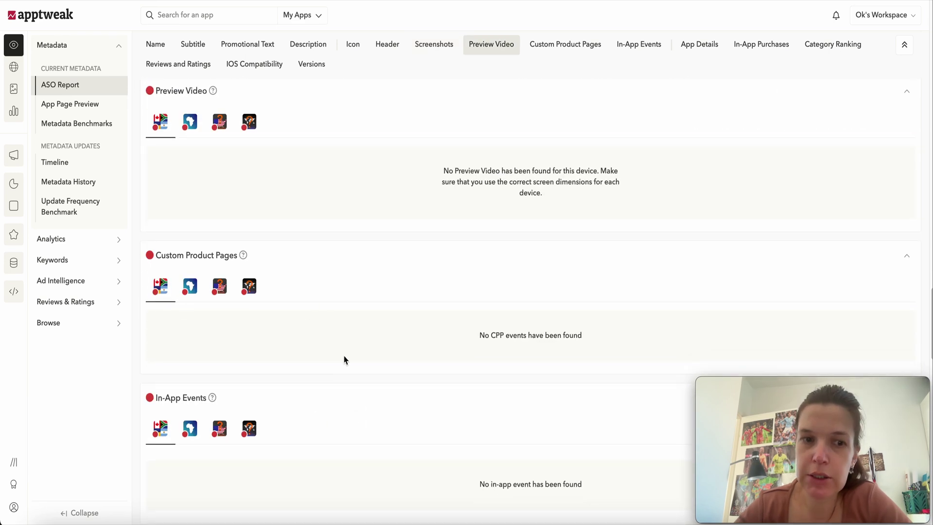
pyautogui.scroll(-4, 344, 445)
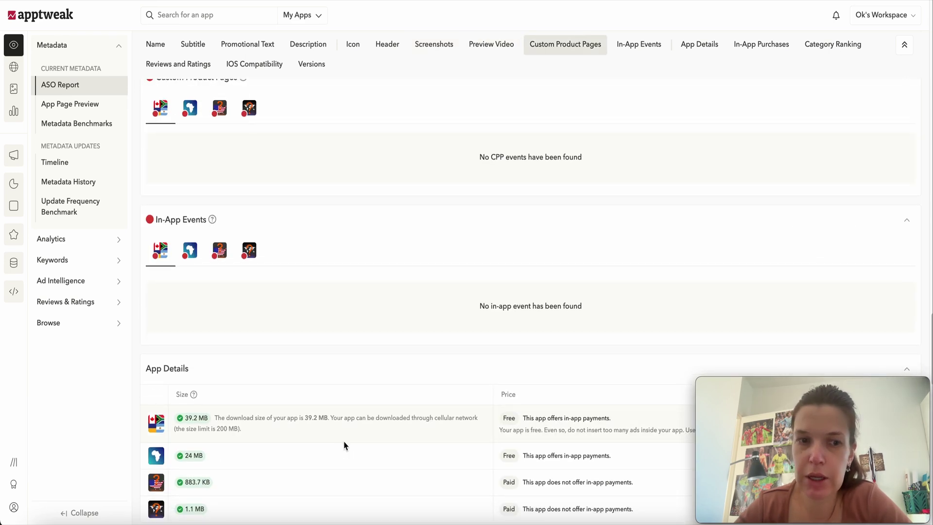
pyautogui.scroll(-4, 344, 444)
pyautogui.scroll(-2, 344, 445)
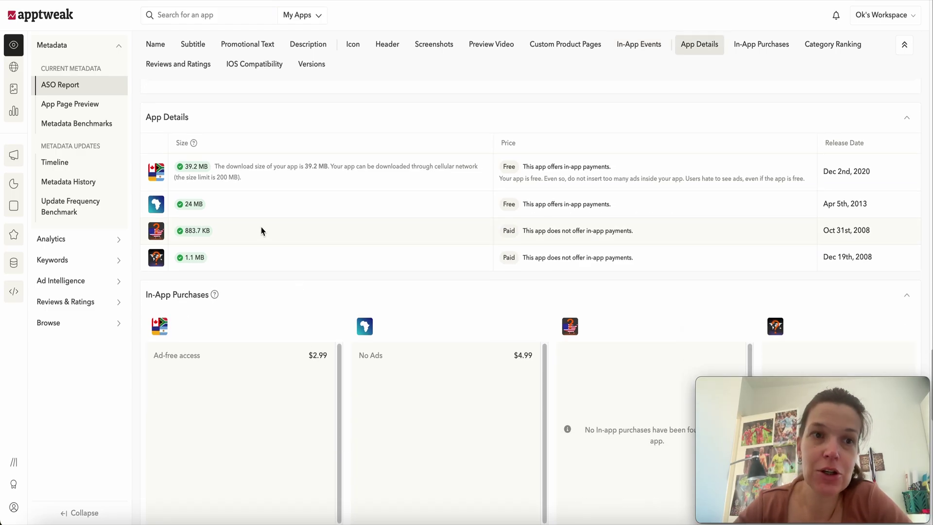
pyautogui.scroll(1, 247, 205)
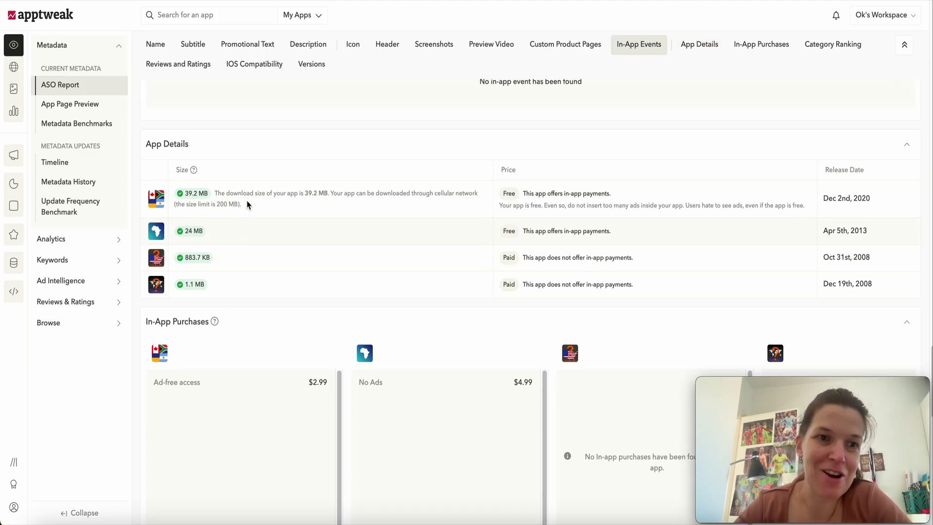
# - Open Keyword Research for Flags & Capitals of the World and start the keyword list from scratch
pyautogui.click(73, 264)
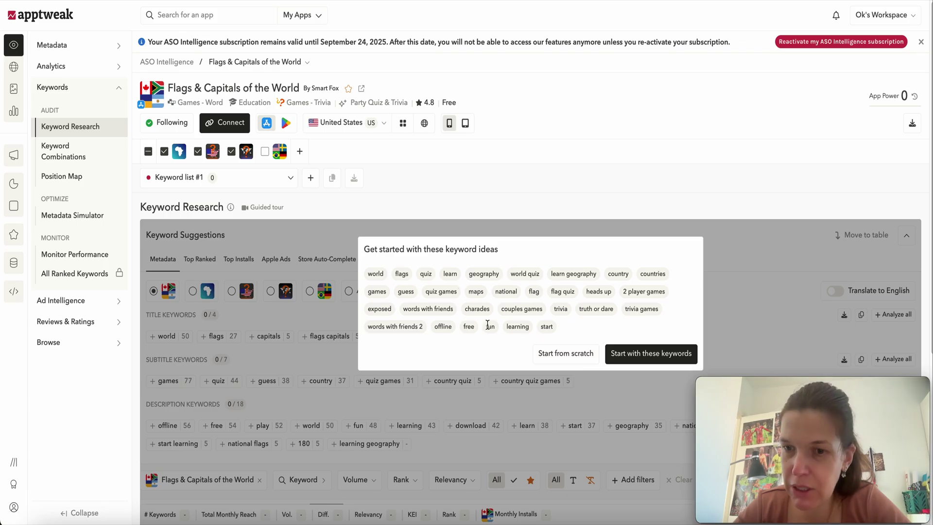
pyautogui.click(574, 357)
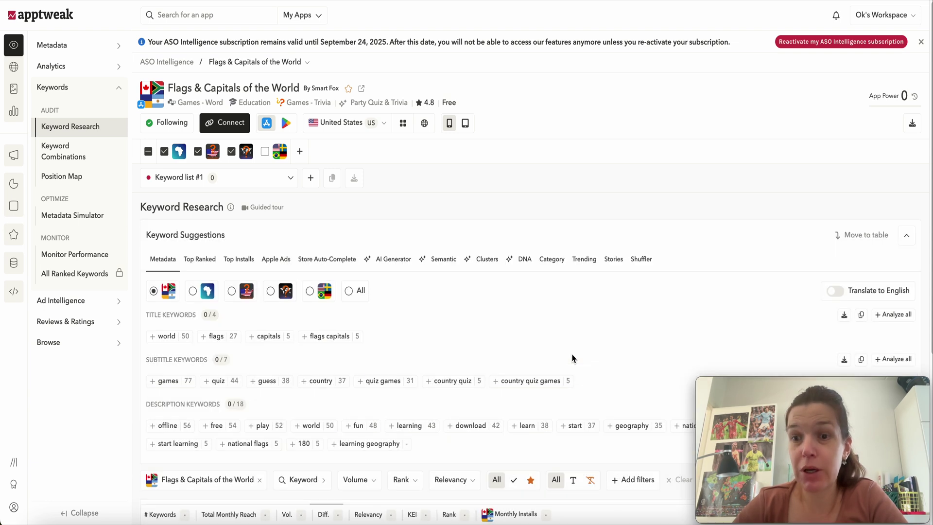
pyautogui.scroll(-3, 627, 248)
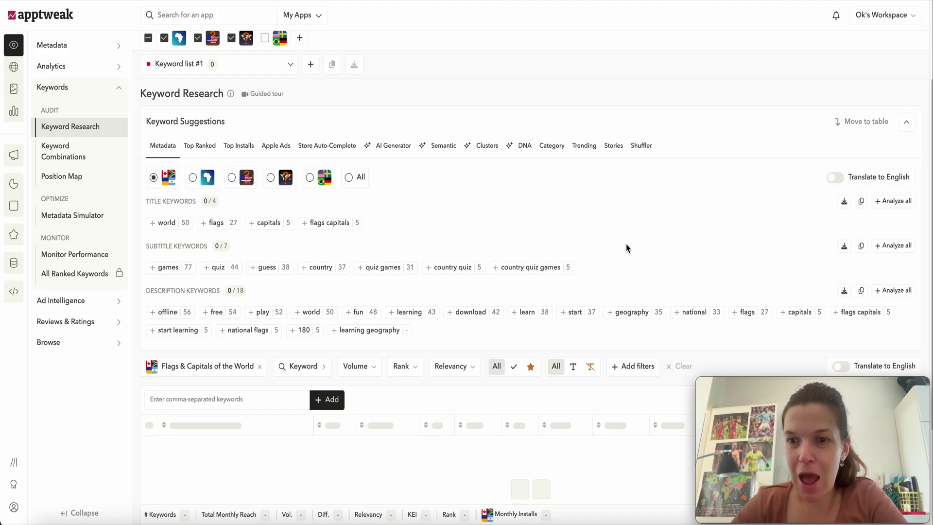
pyautogui.scroll(3, 626, 249)
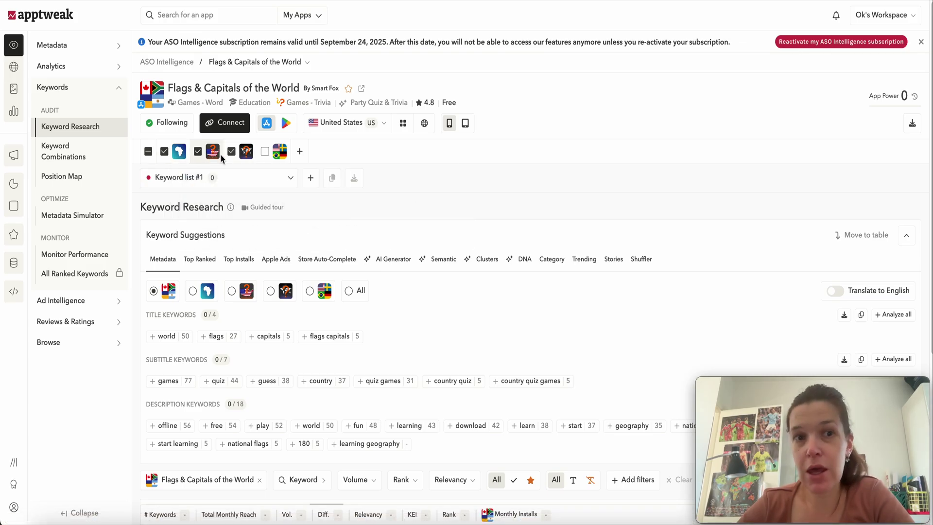
# - Deselect the competitors Country Quiz, State Quiz and World Quiz: Learn Geography from the comparison
pyautogui.moveTo(241, 156)
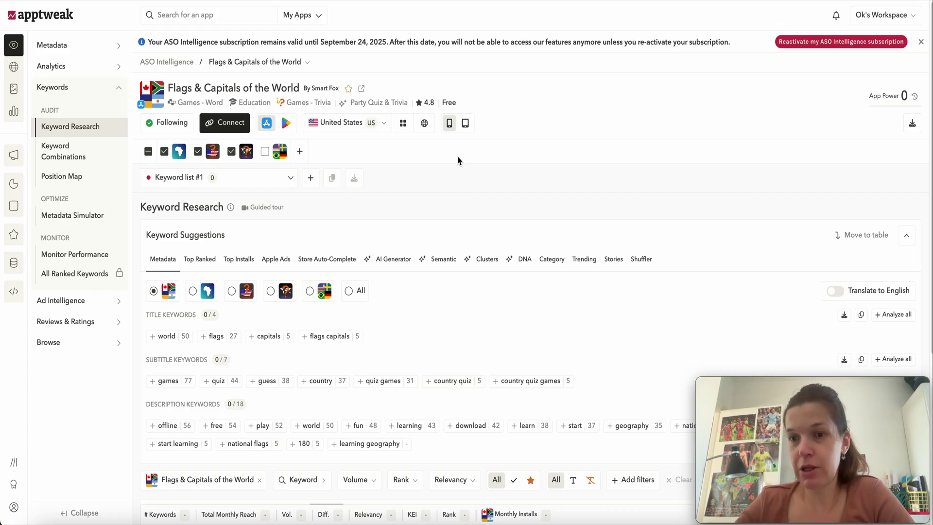
pyautogui.click(232, 151)
pyautogui.click(196, 155)
pyautogui.click(166, 155)
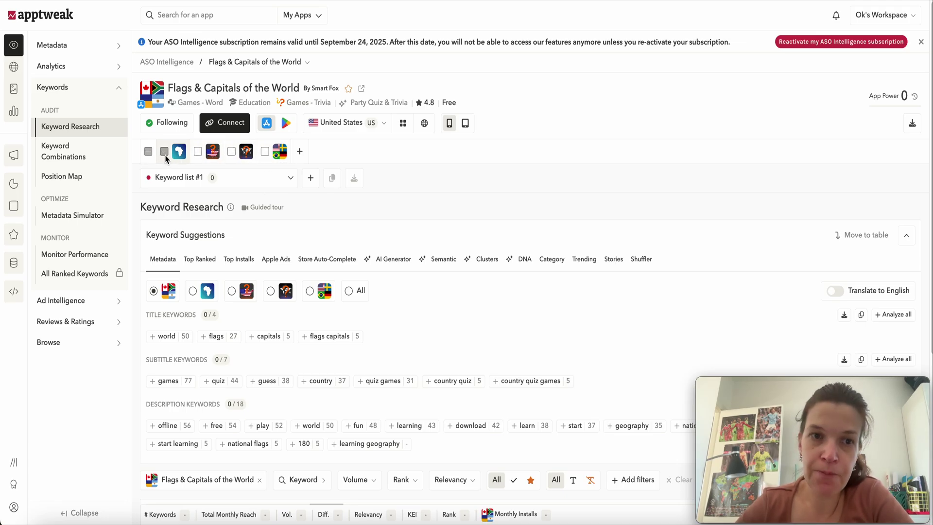
pyautogui.click(300, 152)
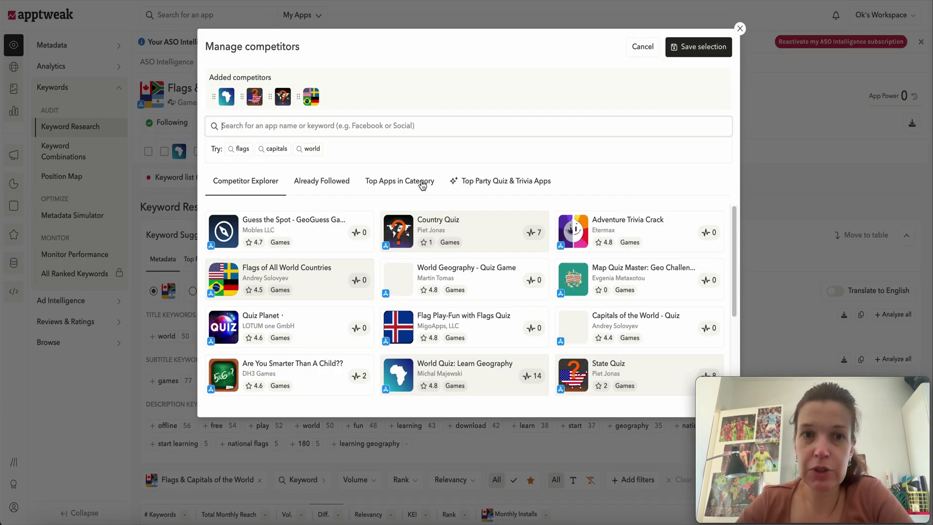
pyautogui.click(740, 28)
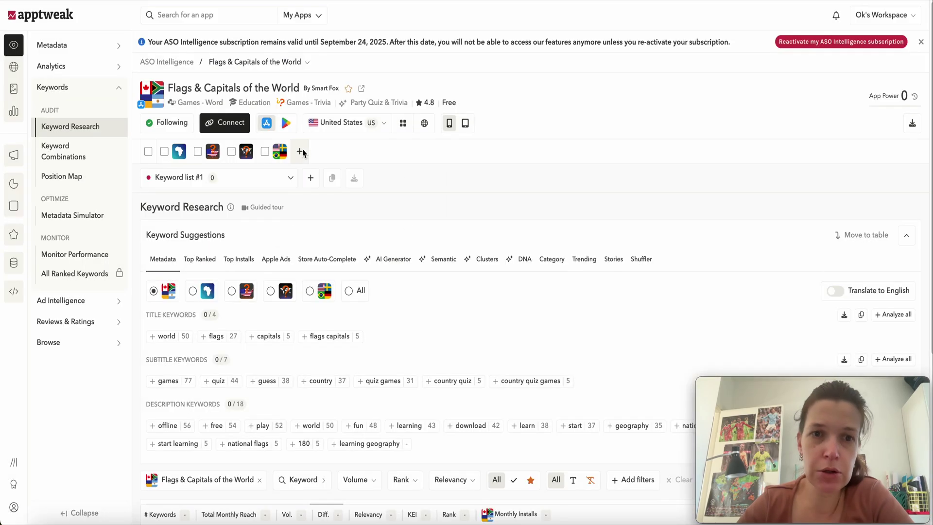
pyautogui.moveTo(246, 151)
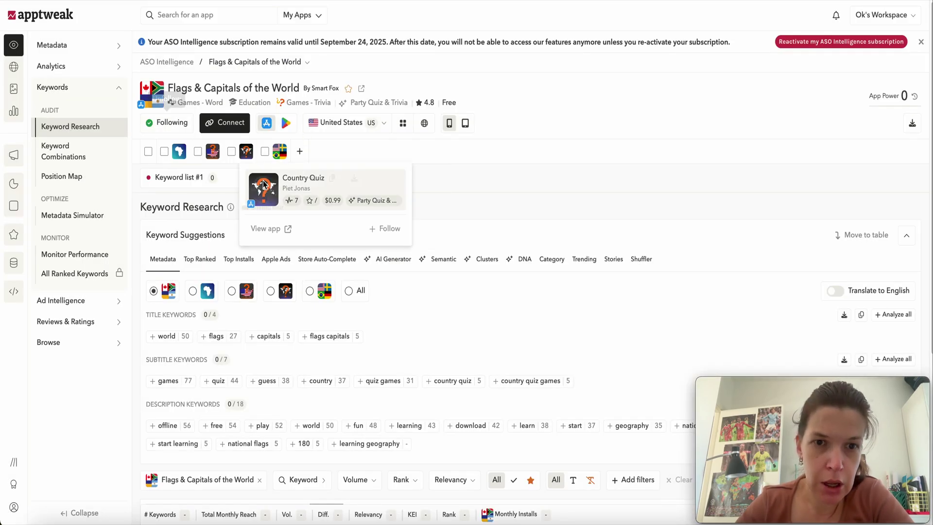
# - Add World Geography - Quiz Game, Map Quiz Master, Capitals of the World - Quiz and Flag Play-Fun with Flags Quiz as competitors
pyautogui.click(300, 151)
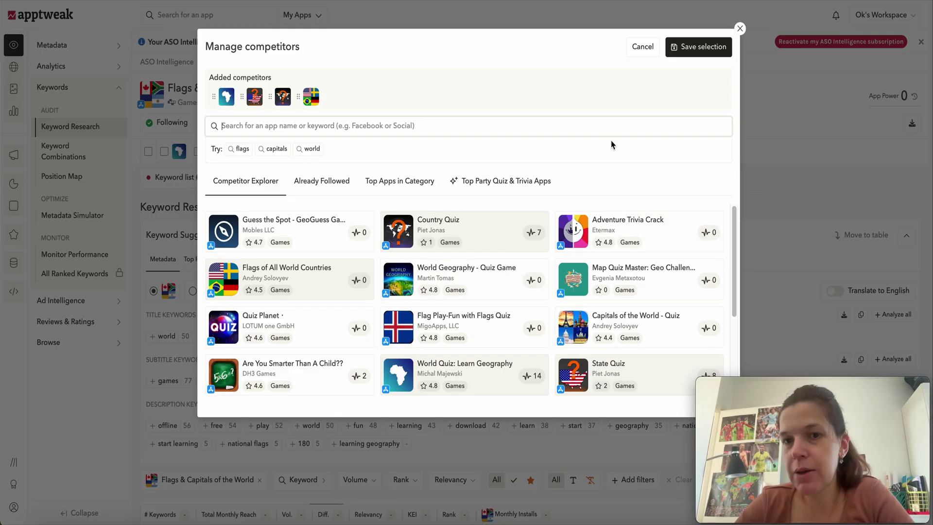
pyautogui.moveTo(599, 316)
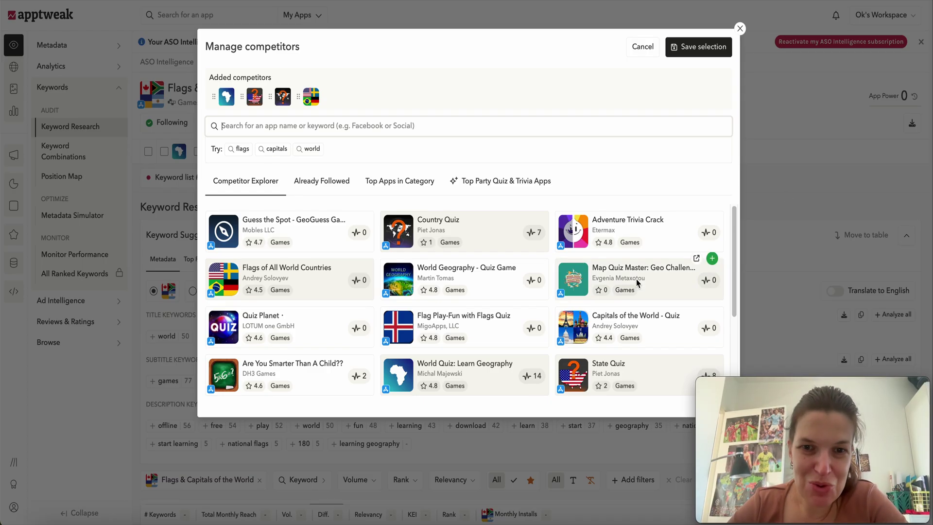
pyautogui.click(537, 258)
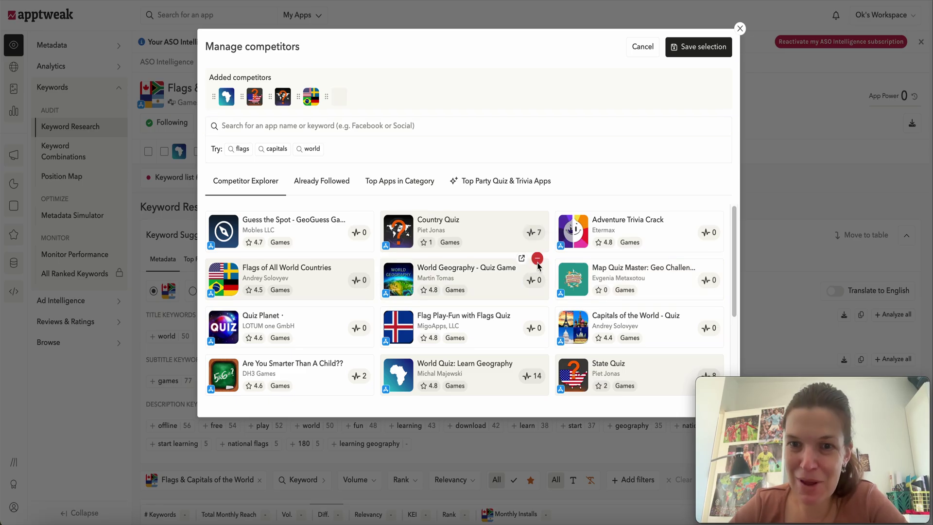
pyautogui.moveTo(660, 252)
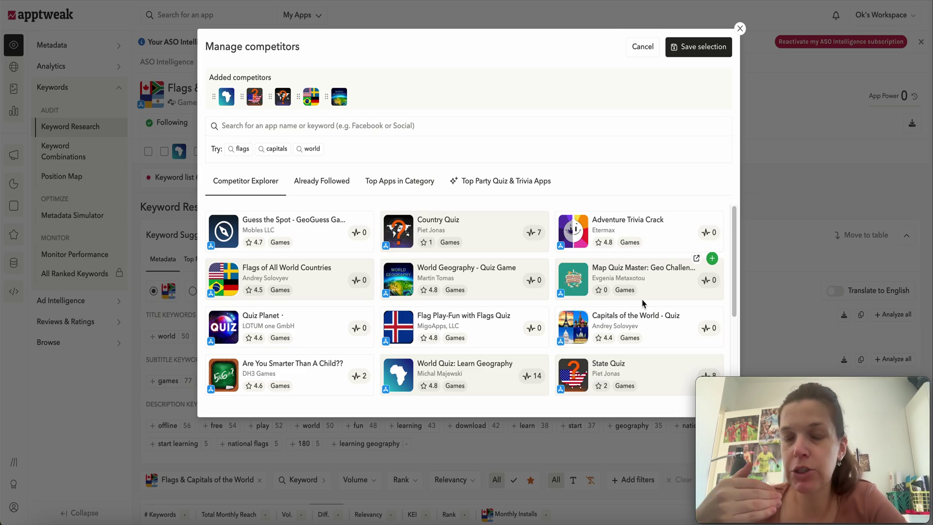
pyautogui.click(712, 259)
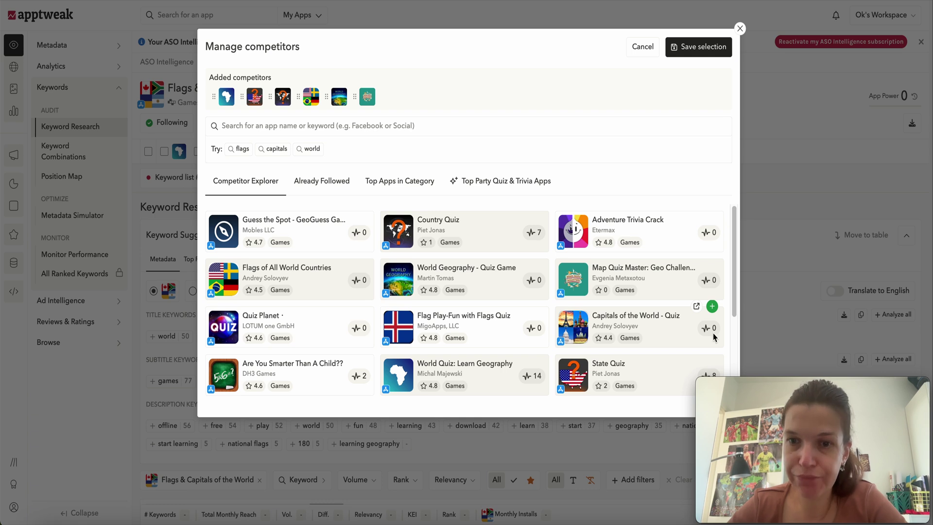
pyautogui.click(713, 307)
pyautogui.click(537, 306)
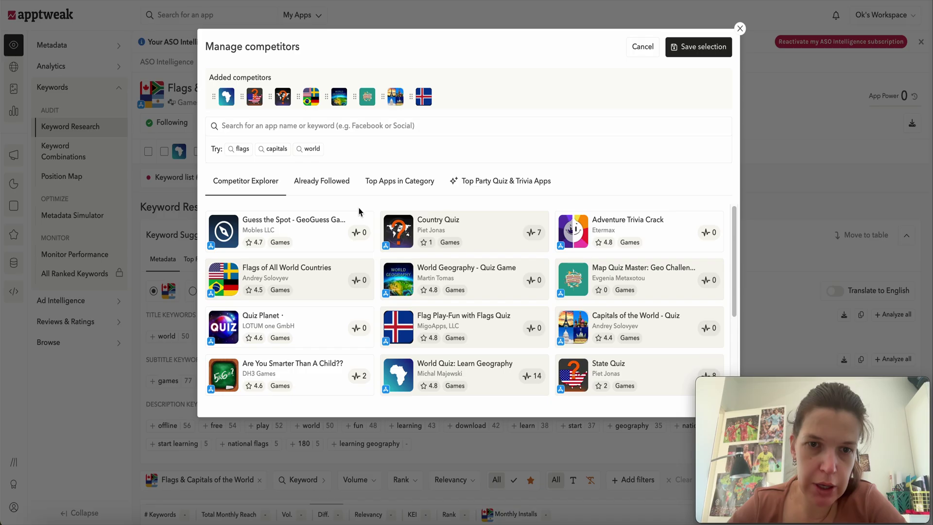
# - Add Flags of the World Best Trivia as a competitor and check the remaining suggested apps
pyautogui.scroll(-2, 486, 292)
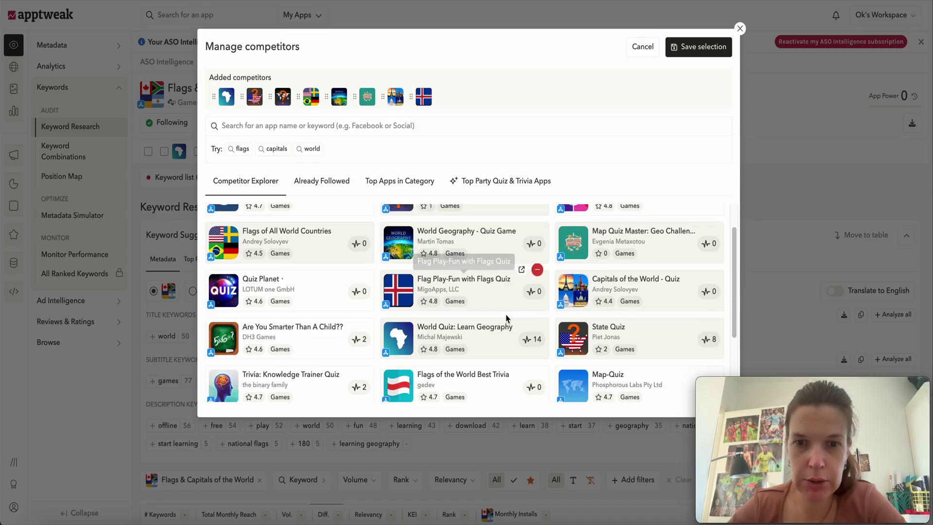
pyautogui.scroll(-1, 506, 317)
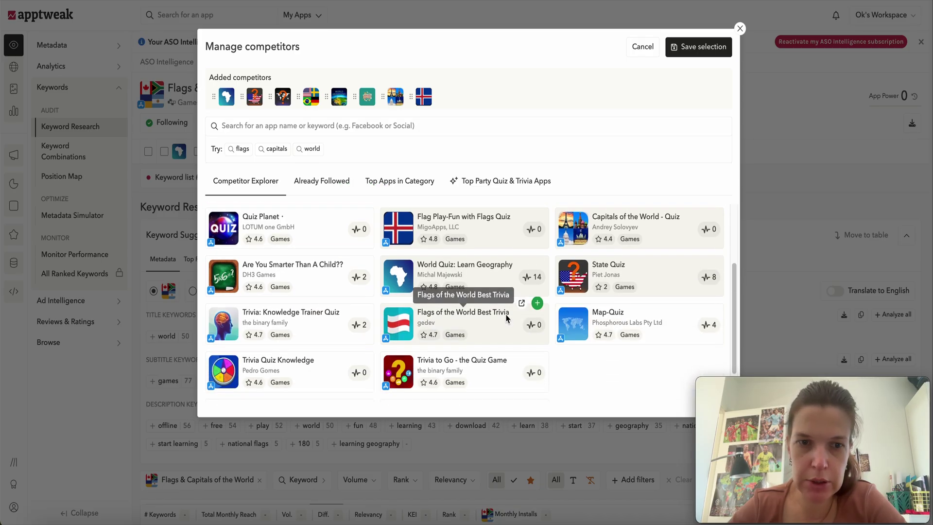
pyautogui.click(538, 305)
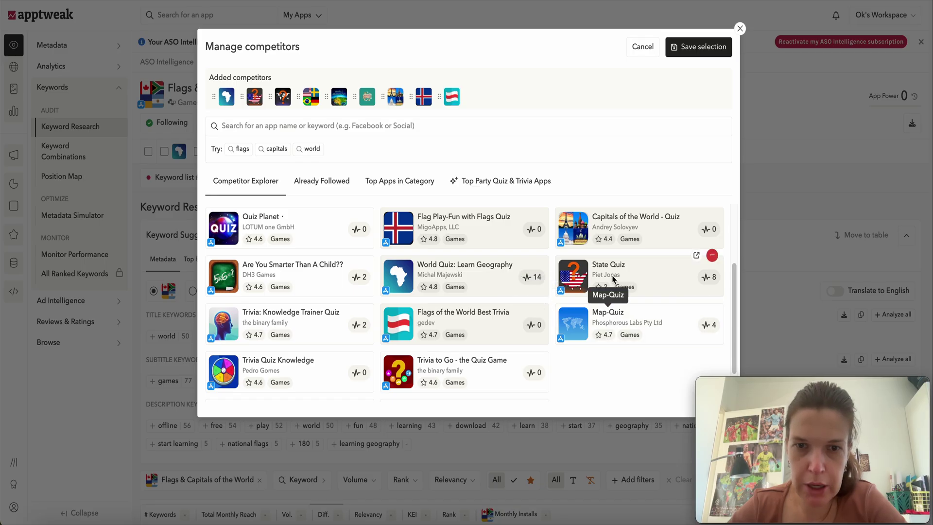
pyautogui.scroll(-2, 511, 364)
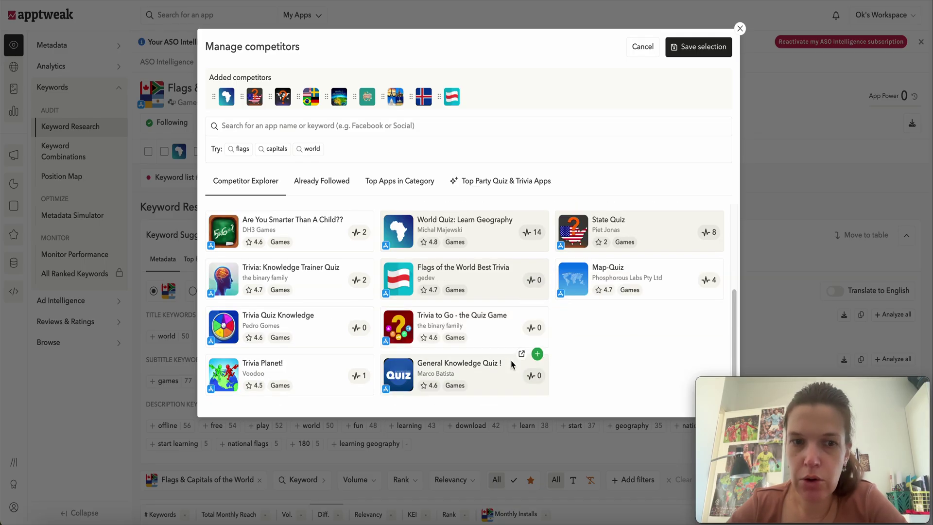
pyautogui.scroll(3, 512, 365)
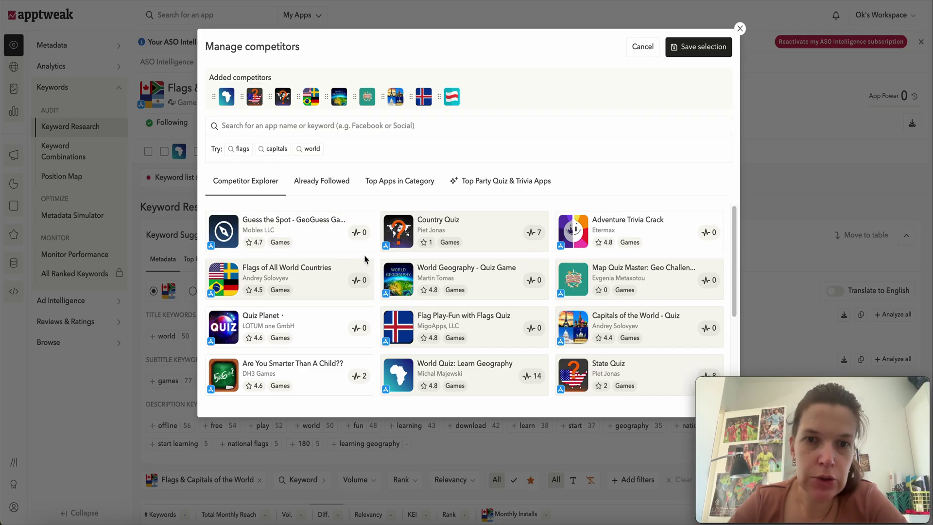
# - Search for "flag quiz" and add the results Flags Quiz: Guess the..., Flag Quiz 2025 and Flag Quiz - World Coun... as competitors
pyautogui.click(274, 129)
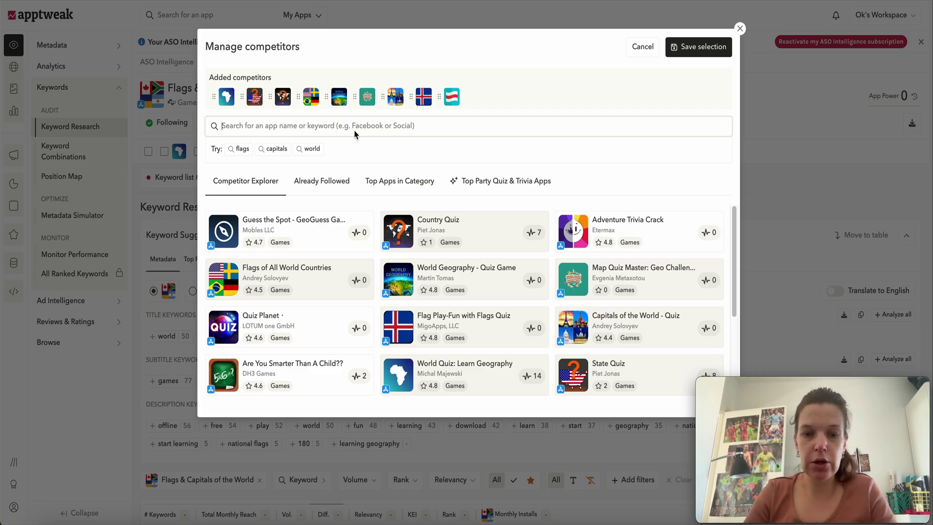
pyautogui.write('flag quiz')
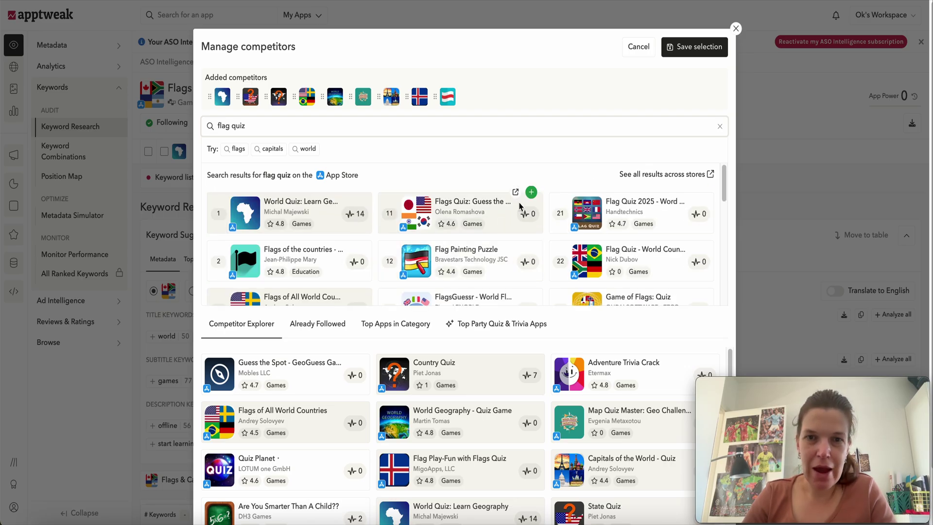
pyautogui.click(532, 192)
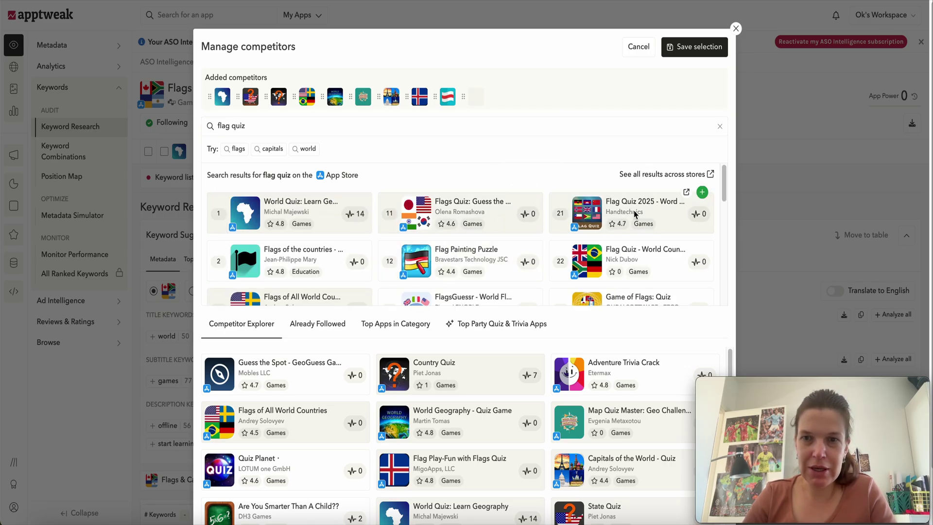
pyautogui.click(702, 192)
pyautogui.click(703, 240)
# - Add FlagsGuessr, Flags Quiz! and Flag Quiz - Guess All Fl... from the flag quiz results to the competitors
pyautogui.scroll(-2, 548, 264)
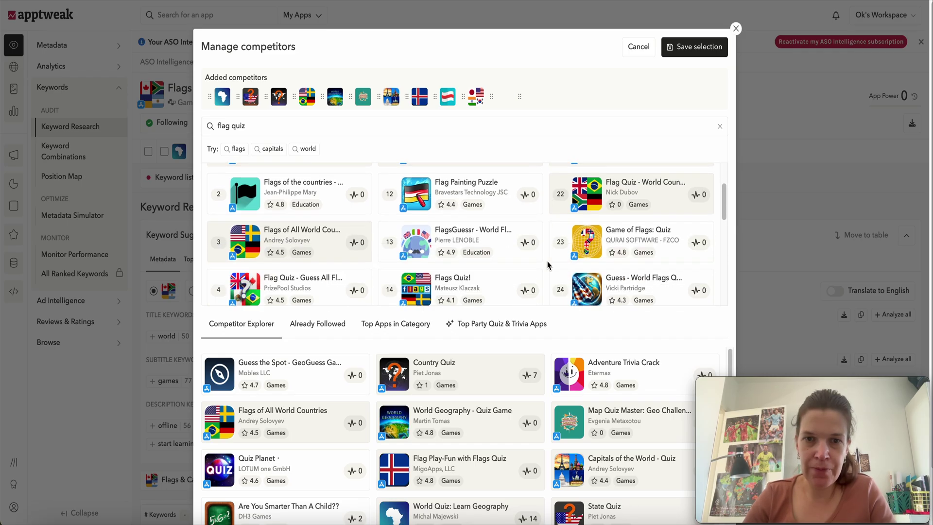
pyautogui.click(532, 221)
pyautogui.click(532, 269)
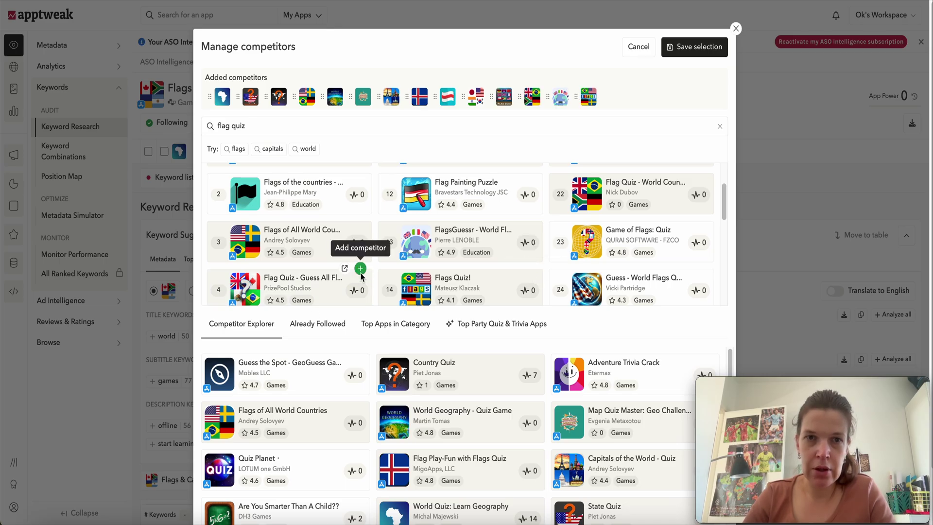
pyautogui.click(361, 269)
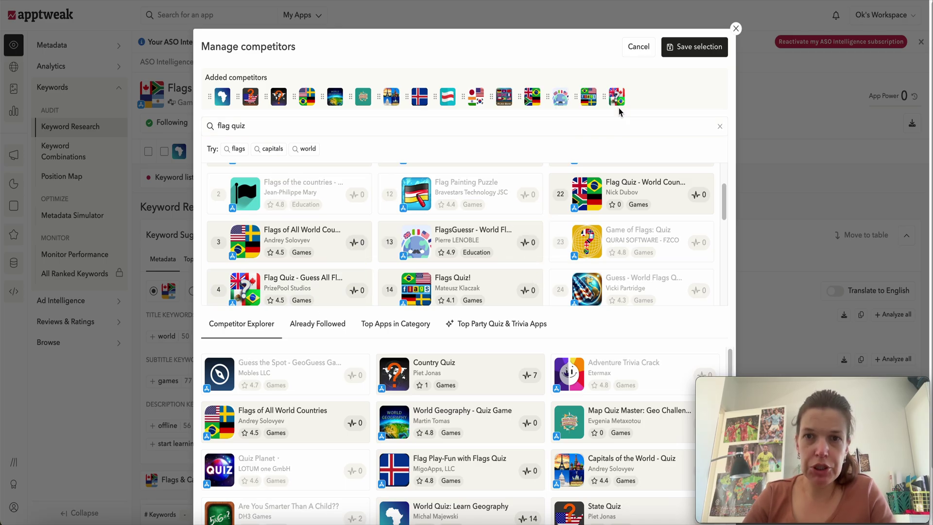
# - Look through the remaining flag quiz results and save the competitor selection
pyautogui.scroll(-1, 538, 291)
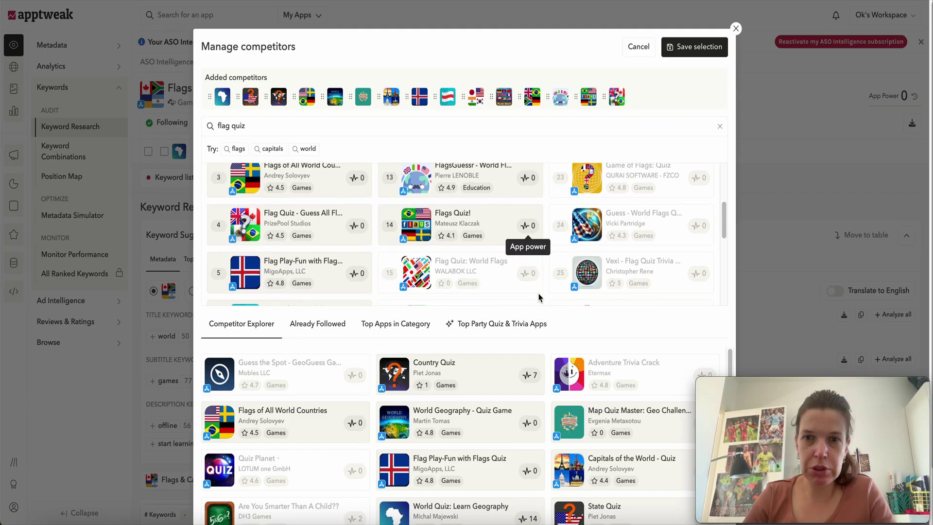
pyautogui.scroll(-2, 539, 297)
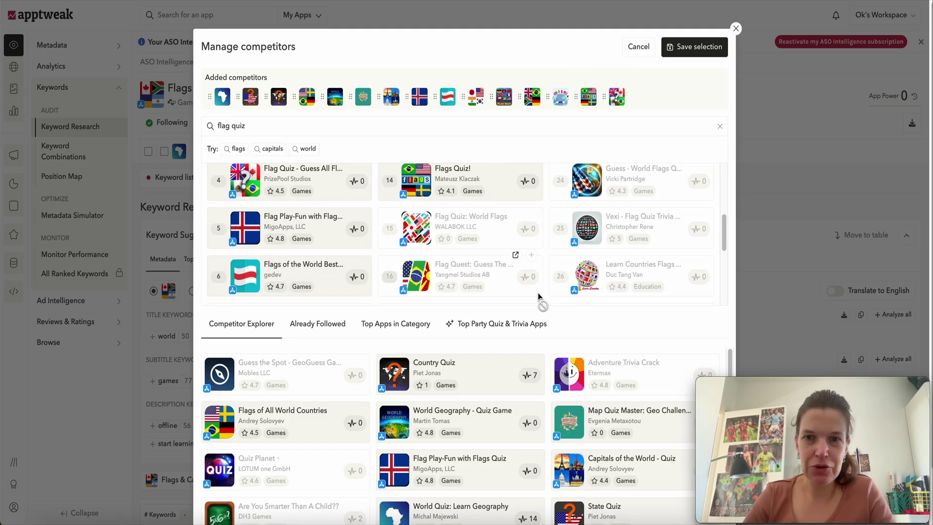
pyautogui.scroll(-1, 538, 293)
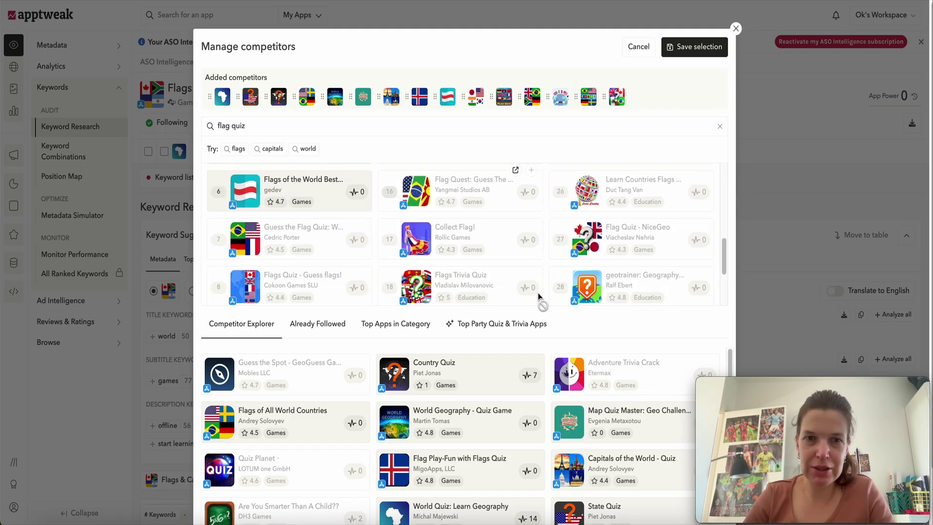
pyautogui.scroll(1, 538, 292)
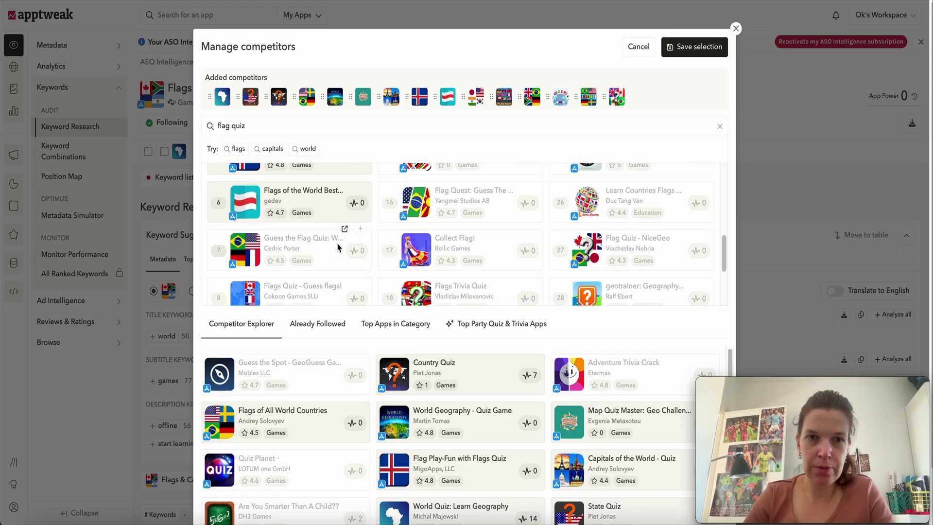
pyautogui.scroll(-1, 480, 253)
pyautogui.scroll(-1, 480, 250)
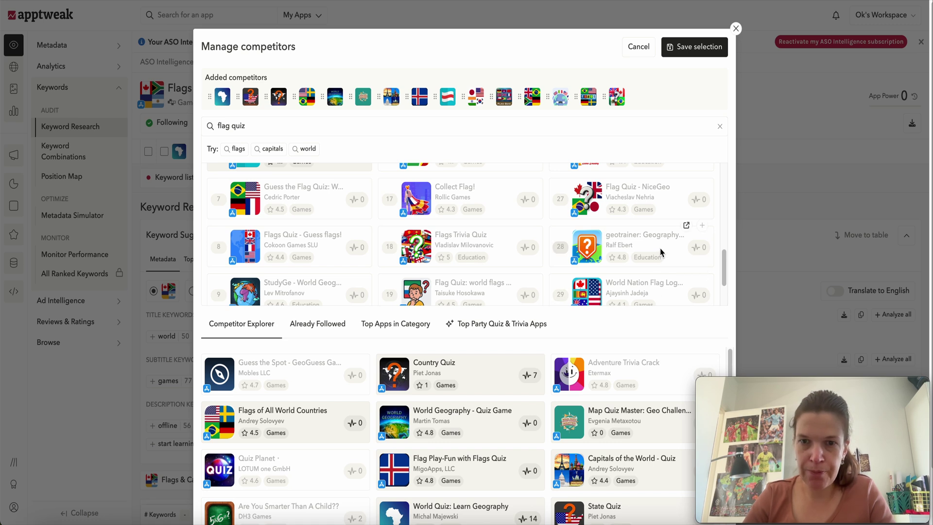
pyautogui.scroll(-1, 660, 253)
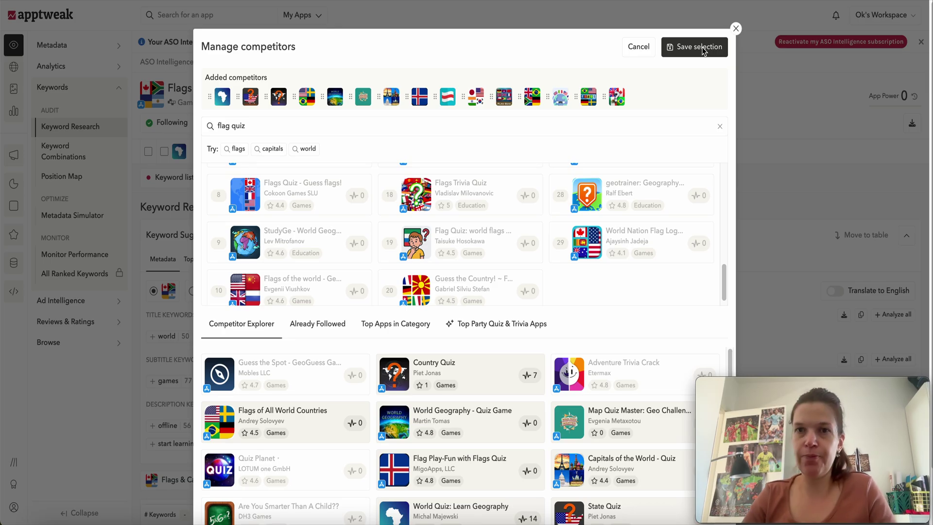
pyautogui.click(701, 49)
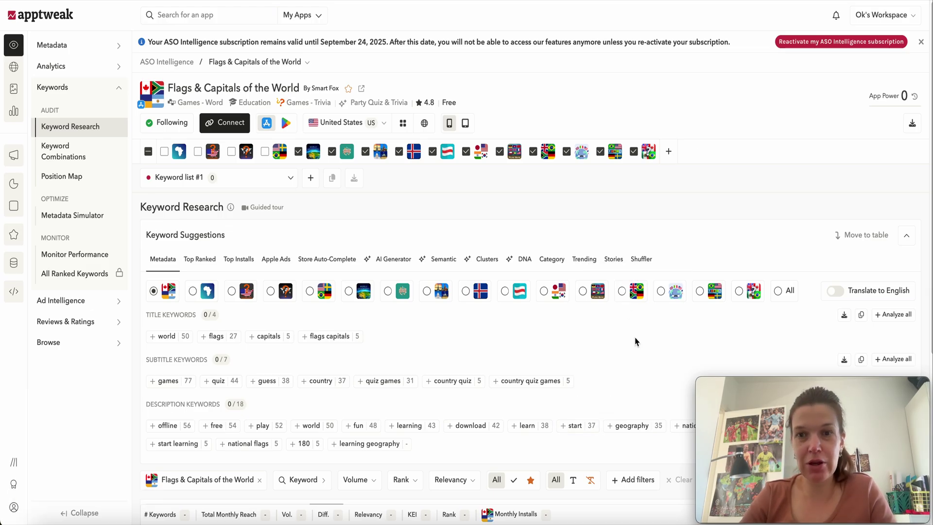
# - Add the Top 1 ranked suggestions "capitals flags" and "countries capitals" to Keyword list #1
pyautogui.scroll(-1, 636, 342)
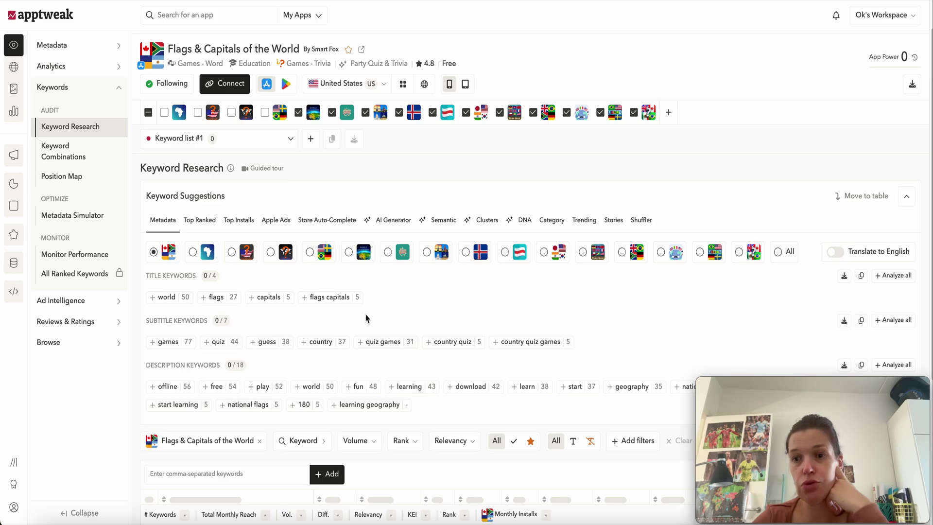
pyautogui.click(199, 222)
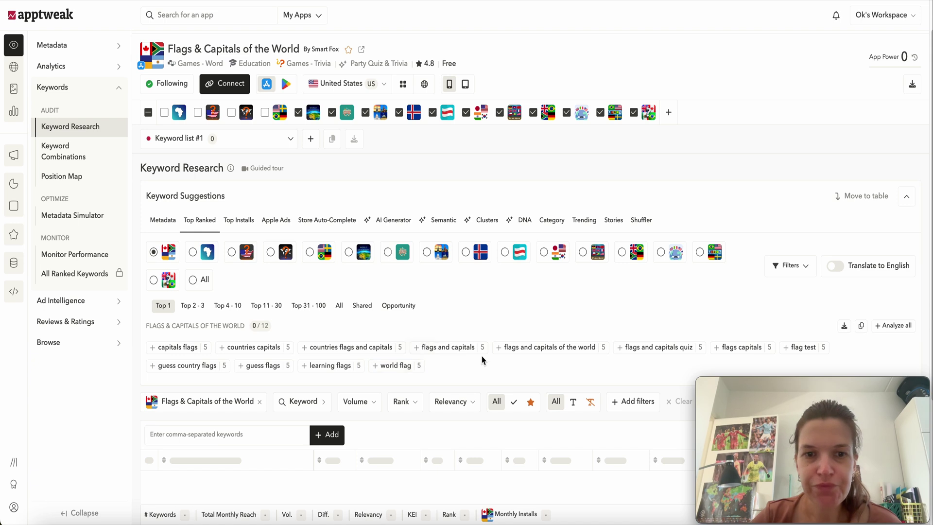
pyautogui.click(190, 351)
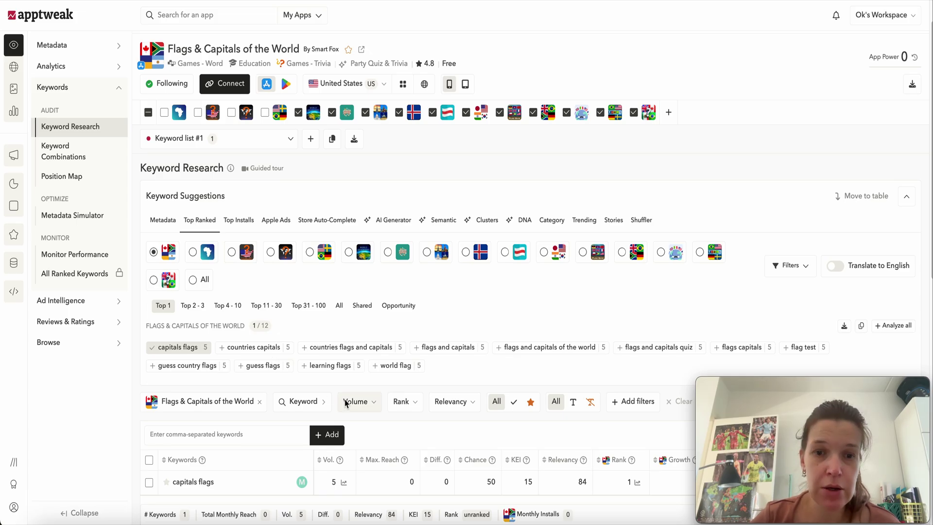
pyautogui.click(274, 353)
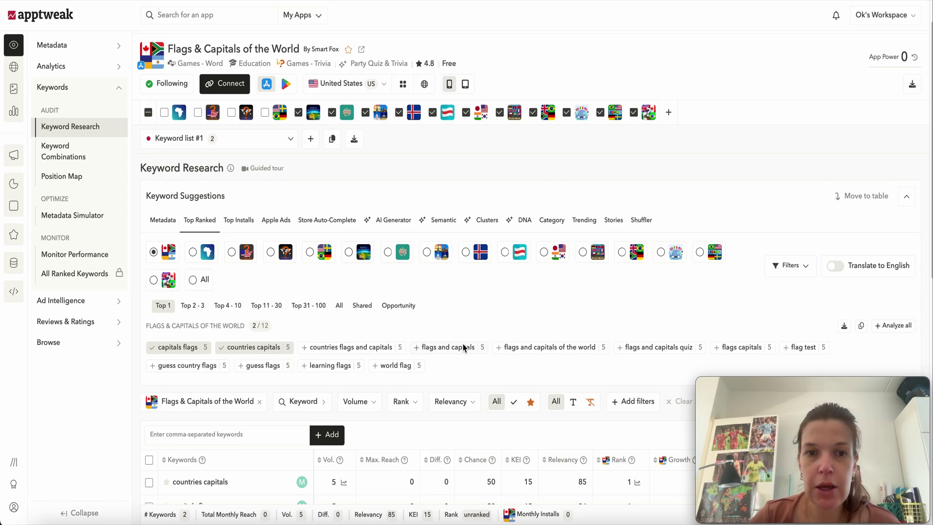
# - Examine the search volume history of the keyword "countries capitals" and close the graph
pyautogui.scroll(-2, 463, 348)
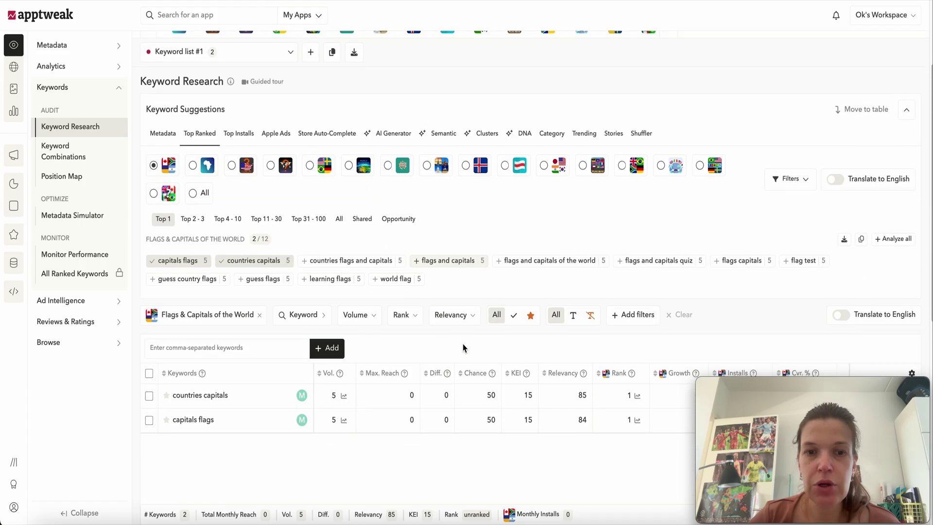
pyautogui.click(345, 396)
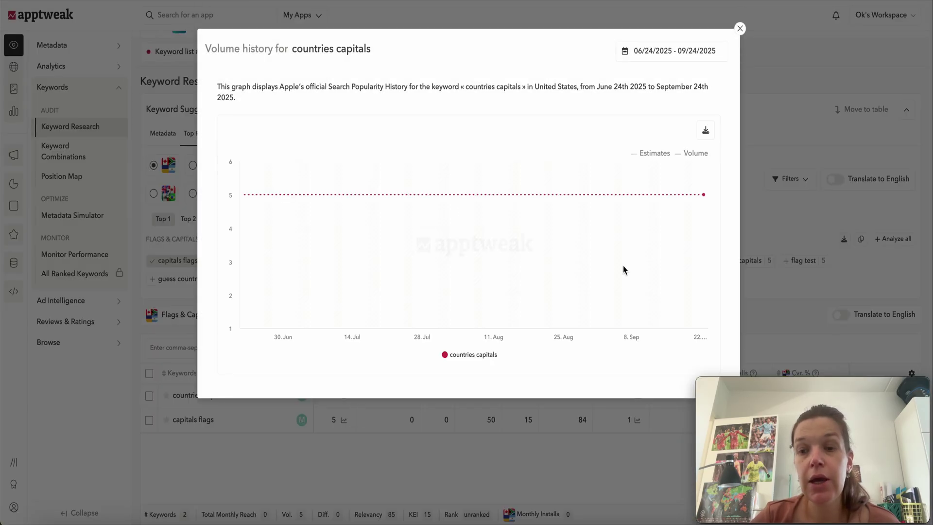
pyautogui.moveTo(486, 201)
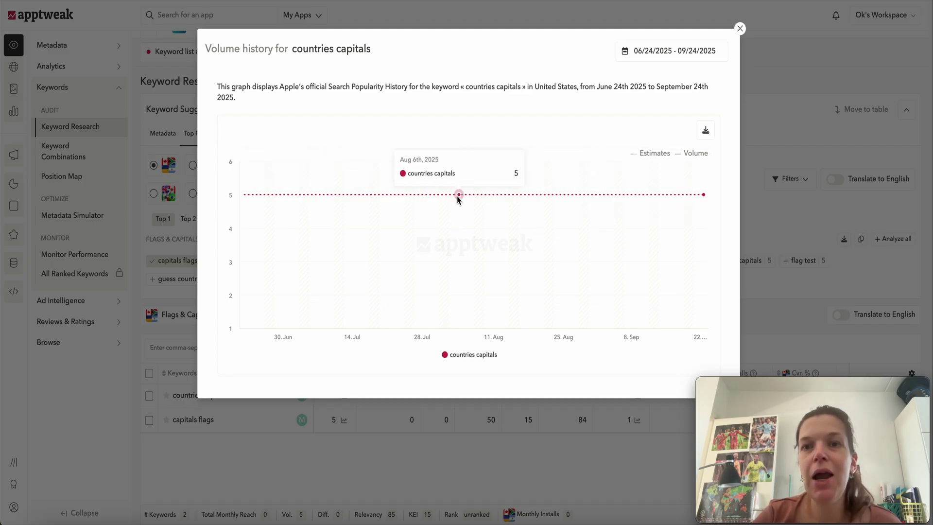
pyautogui.click(806, 226)
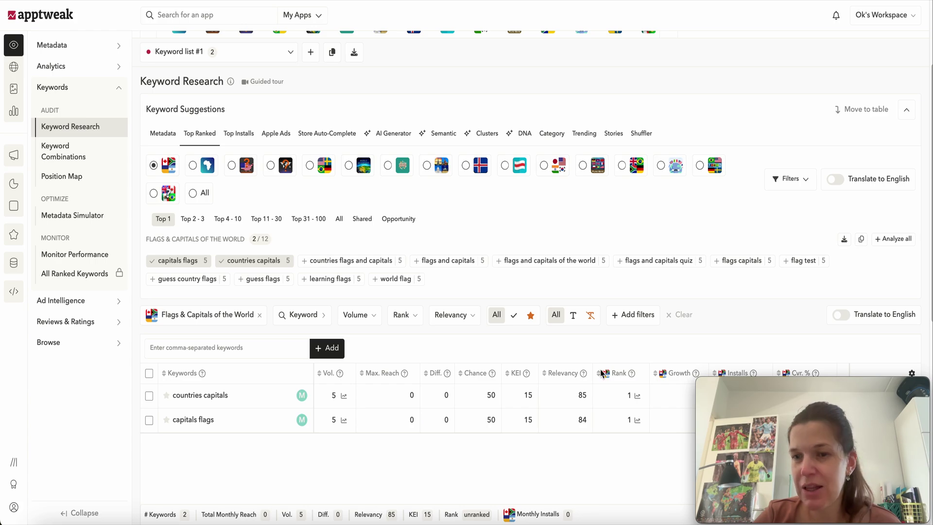
# - Examine the search volume history of the keyword "capitals flags" and close the graph
pyautogui.click(344, 420)
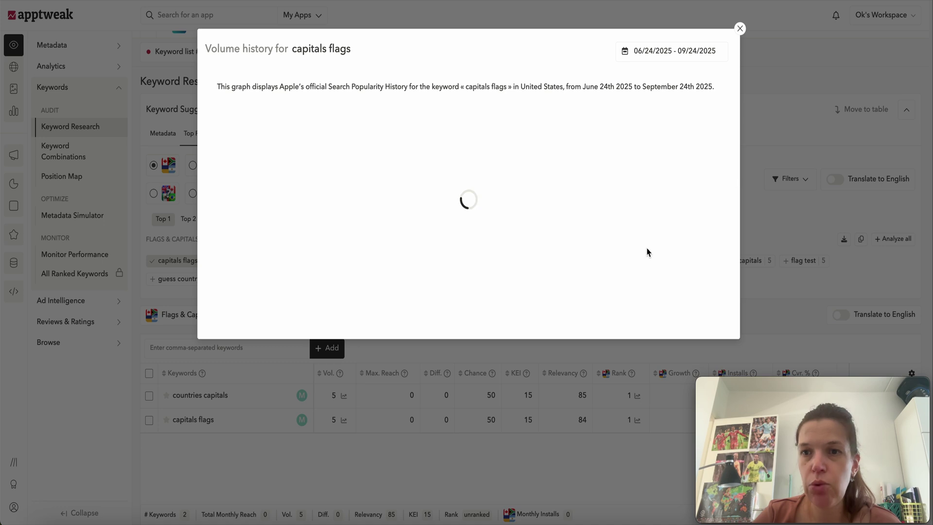
pyautogui.click(737, 279)
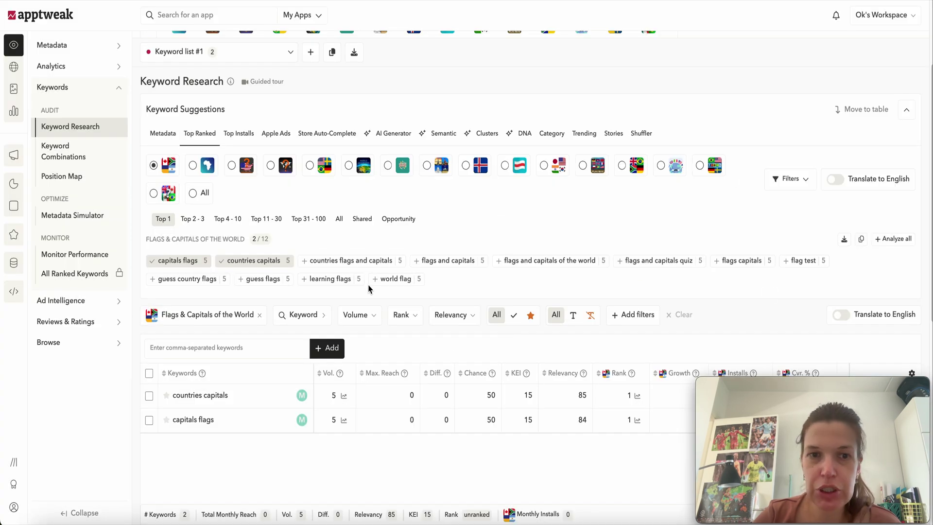
# - Add all ten remaining Top 1 ranked suggestions, such as "countries flags and capitals", "flag test" and "world flag", to Keyword list #1
pyautogui.click(358, 262)
pyautogui.click(443, 261)
pyautogui.click(537, 262)
pyautogui.click(670, 262)
pyautogui.click(743, 261)
pyautogui.click(804, 261)
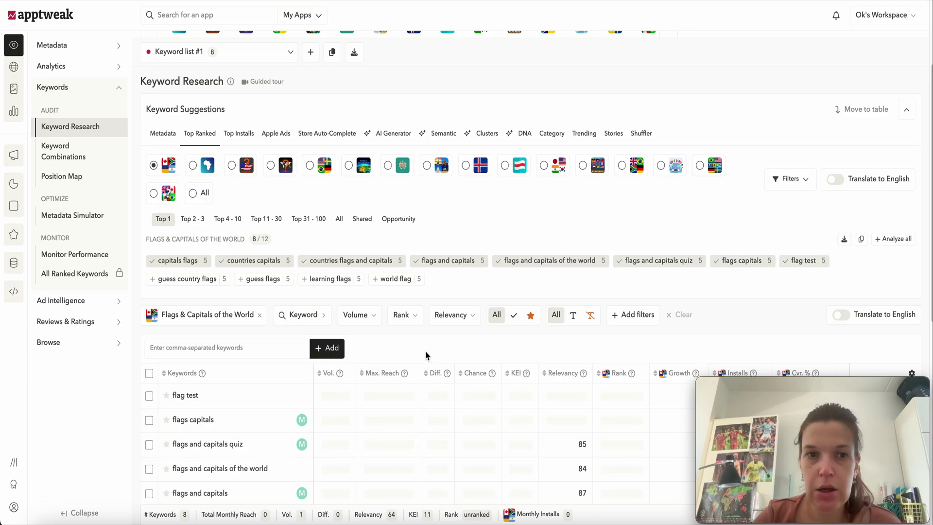
pyautogui.click(208, 284)
pyautogui.click(276, 279)
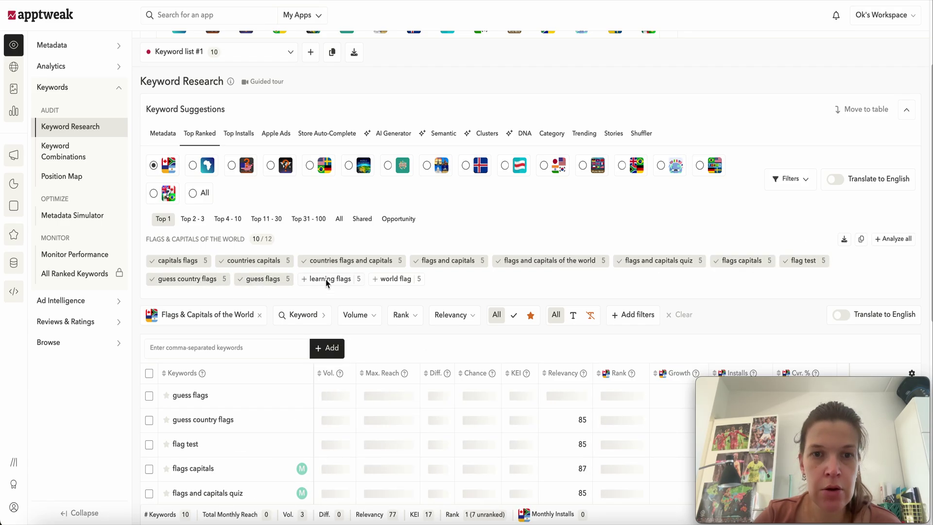
pyautogui.click(396, 279)
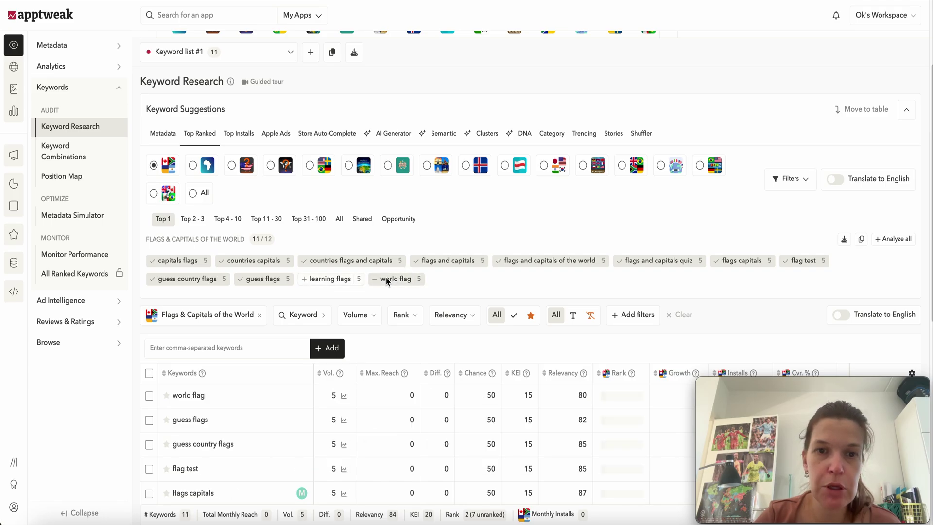
pyautogui.click(360, 282)
# - Check the volume history of "world flag" and "guess flags" and select both keywords in the table
pyautogui.scroll(-3, 558, 291)
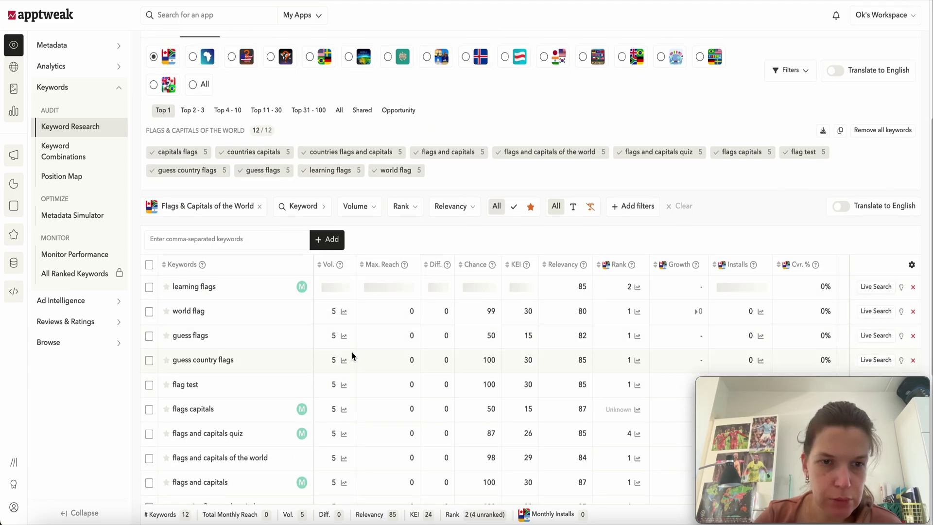
pyautogui.click(344, 311)
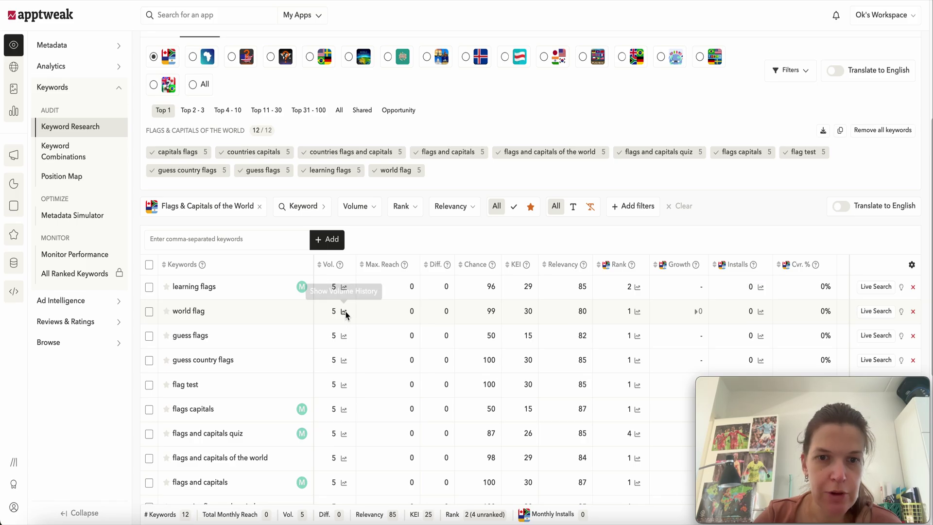
pyautogui.click(754, 243)
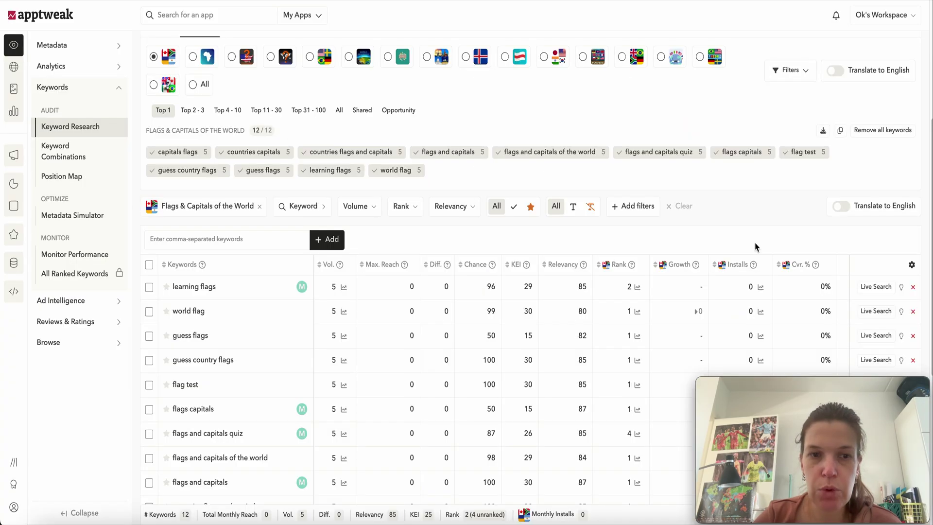
pyautogui.click(150, 312)
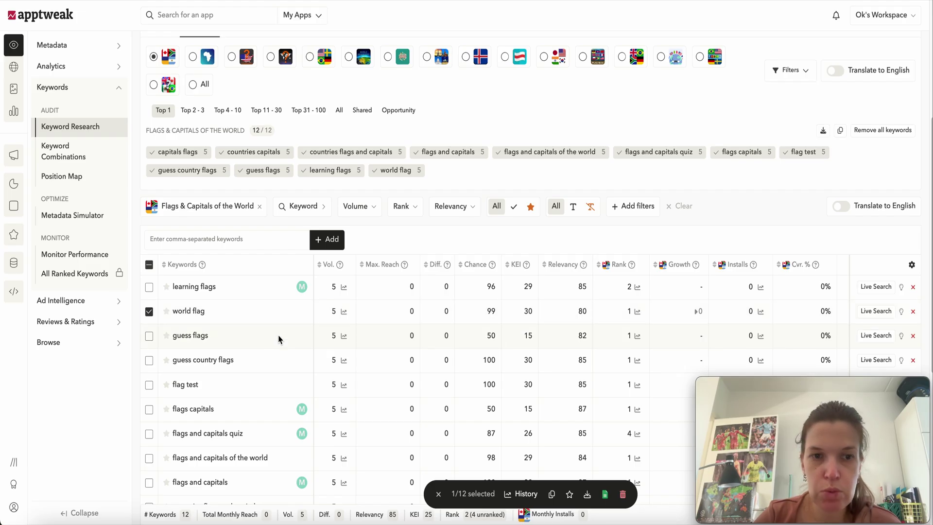
pyautogui.click(344, 337)
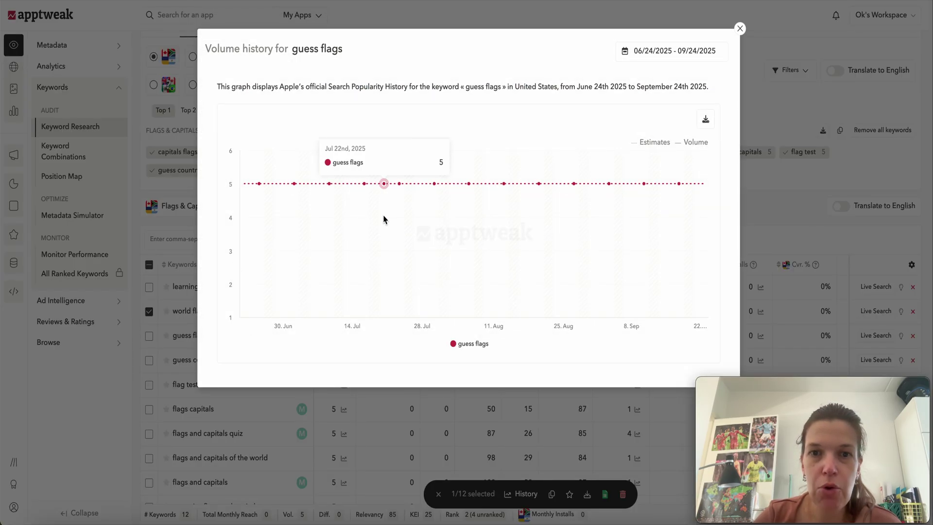
pyautogui.click(175, 332)
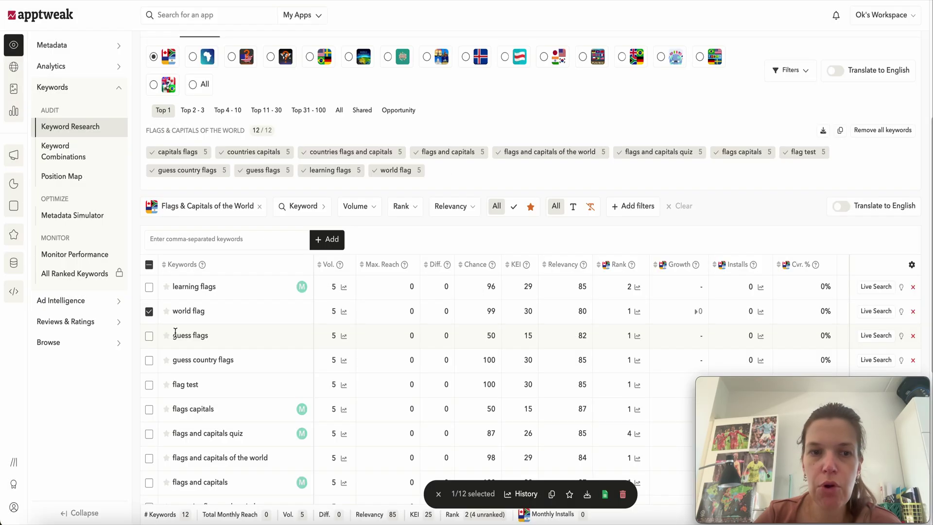
pyautogui.click(149, 336)
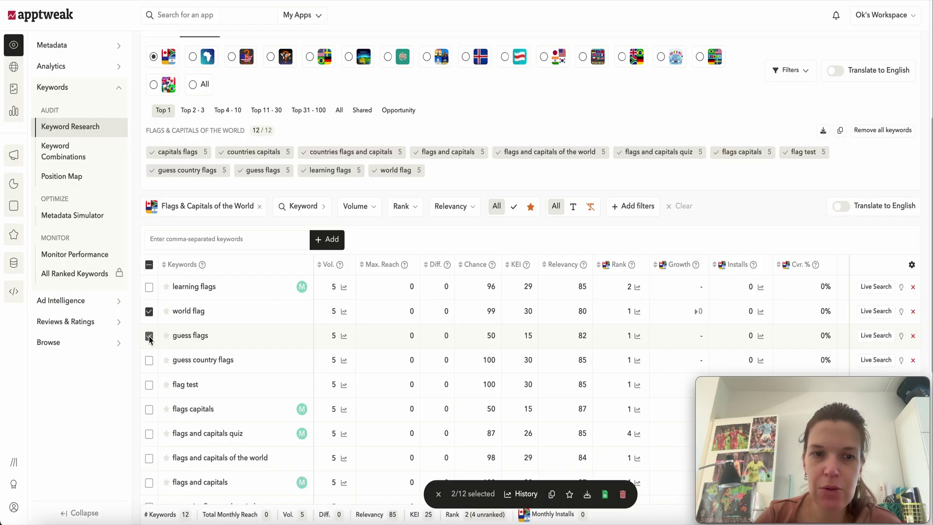
# - Check the volume history of "guess country flags" and "flag test", and add them and "flags capitals" to the table selection
pyautogui.click(347, 360)
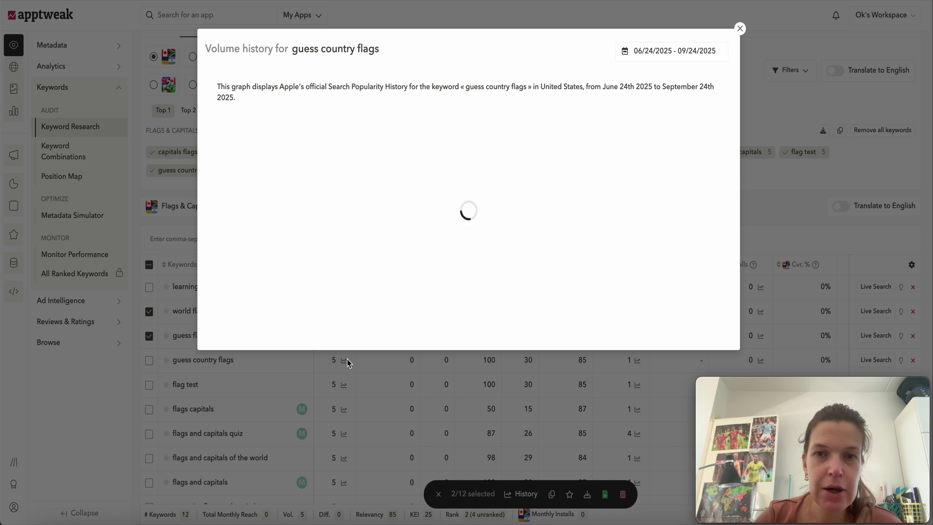
pyautogui.click(196, 405)
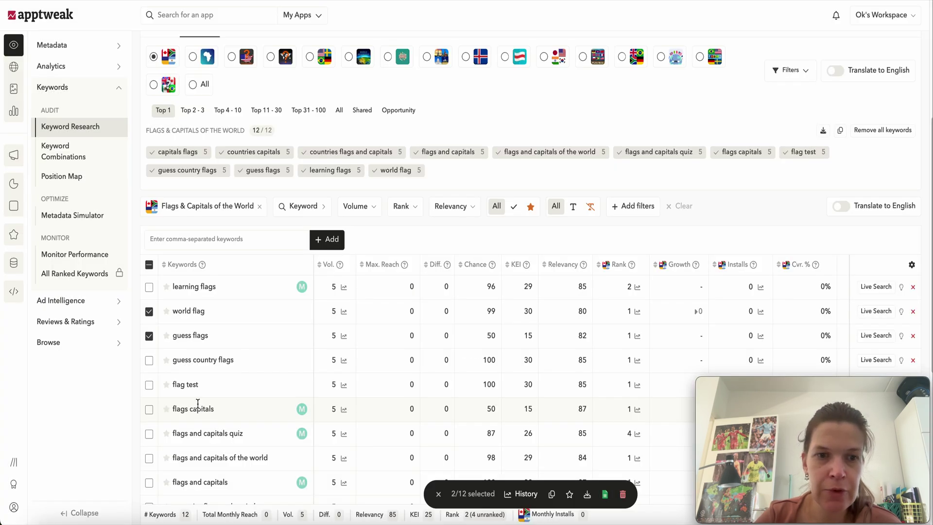
pyautogui.click(148, 360)
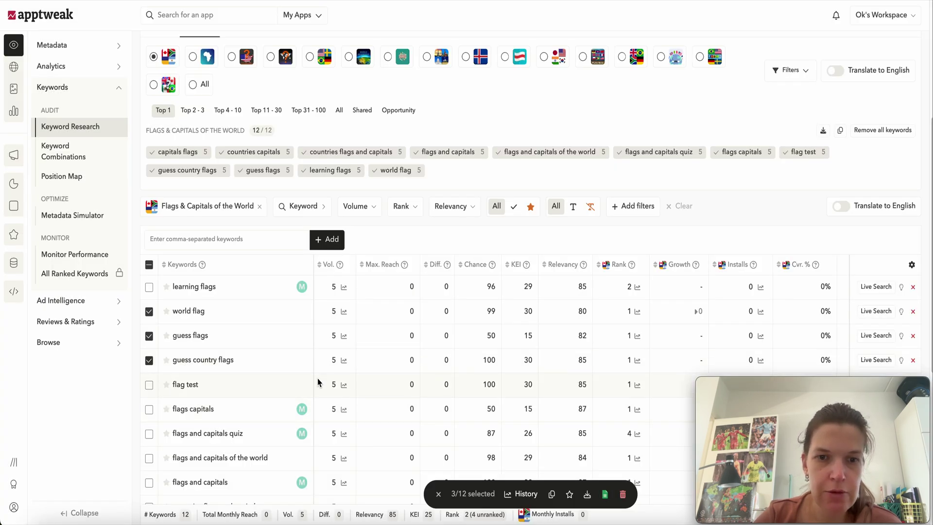
pyautogui.click(343, 384)
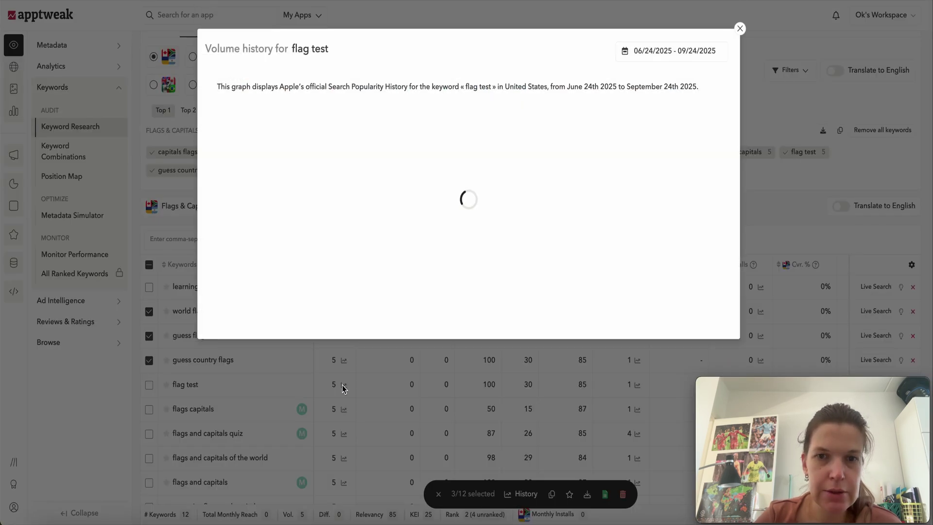
pyautogui.click(199, 387)
pyautogui.click(148, 385)
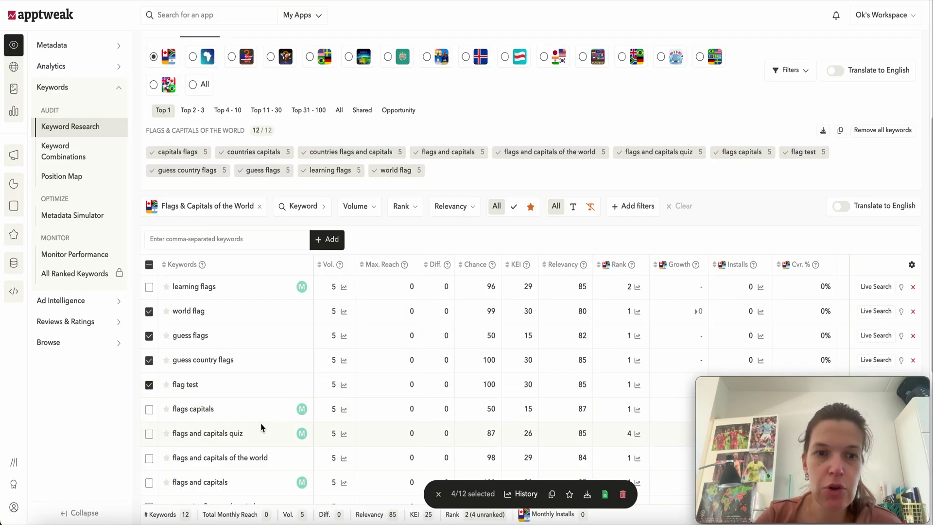
pyautogui.click(149, 411)
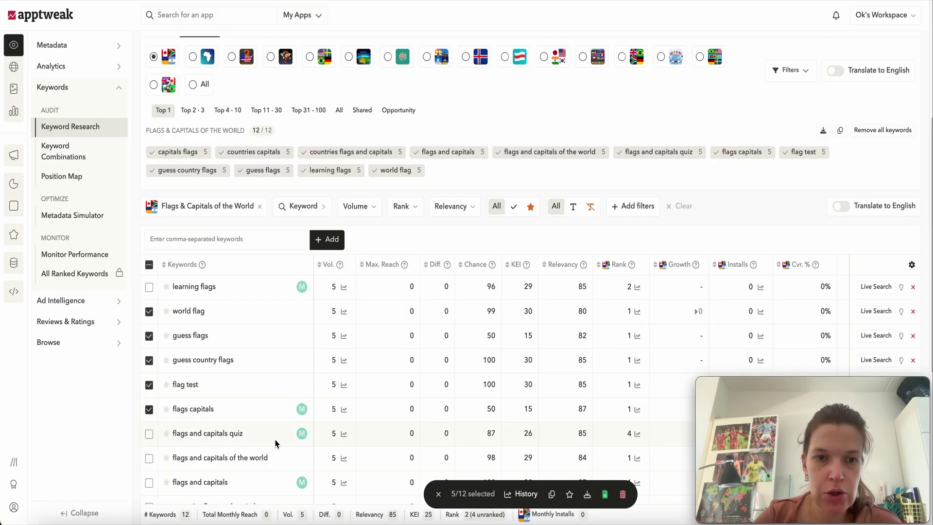
# - Check the volume history of "flags and capitals quiz" and "flags and capitals", and delete the five selected keywords from Keyword list #1
pyautogui.click(344, 433)
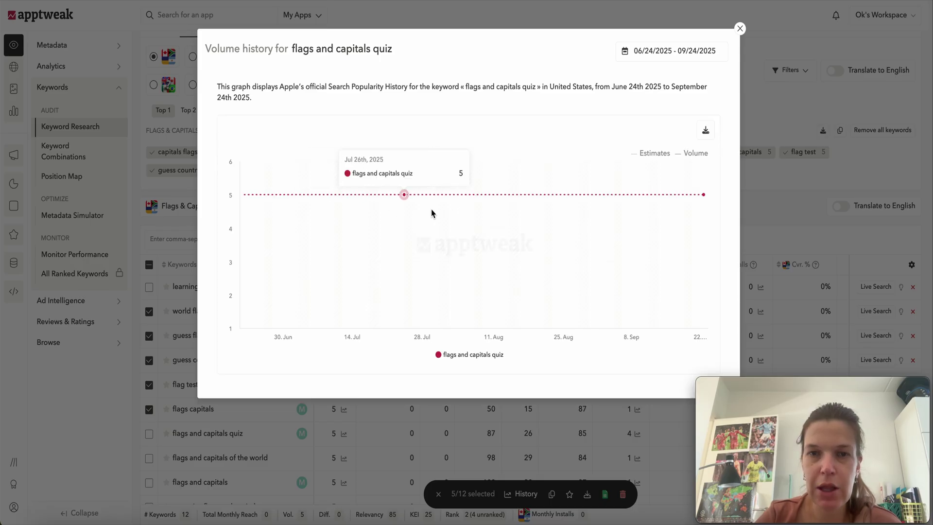
pyautogui.click(231, 432)
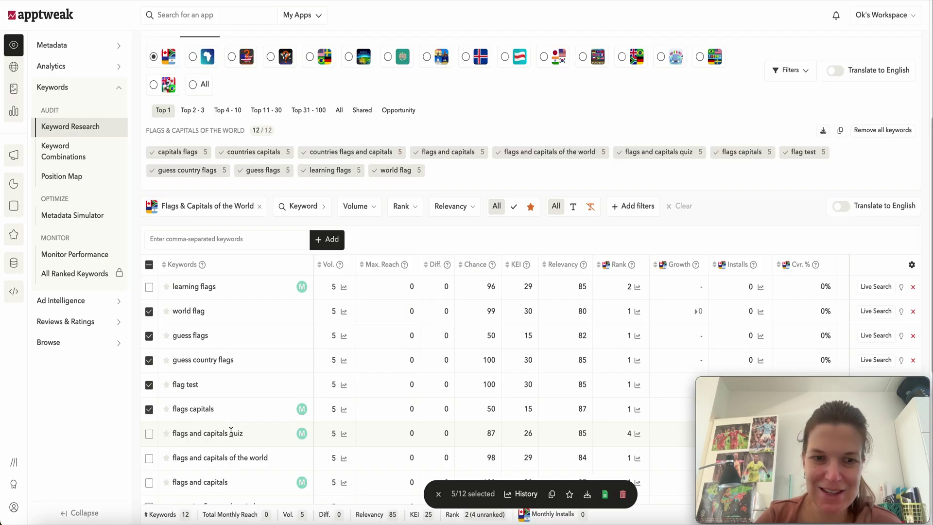
pyautogui.scroll(-1, 231, 432)
pyautogui.click(344, 446)
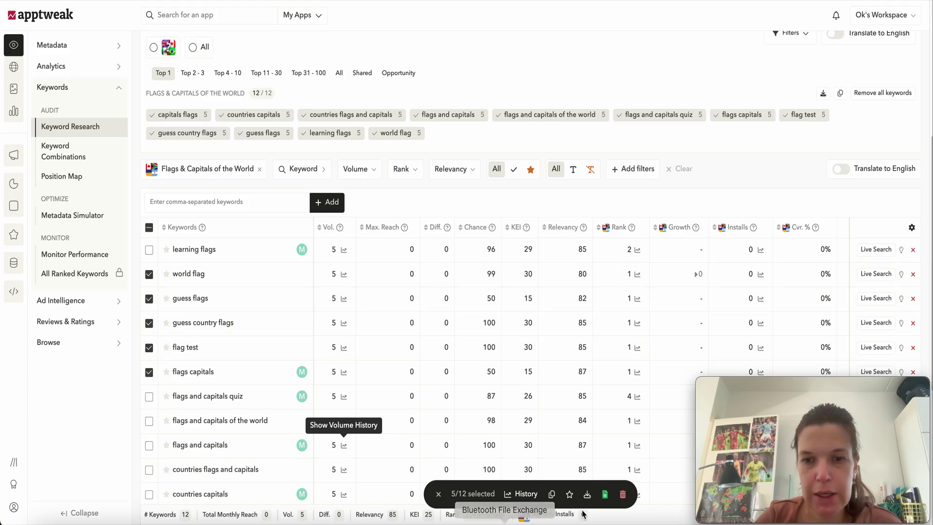
pyautogui.click(622, 495)
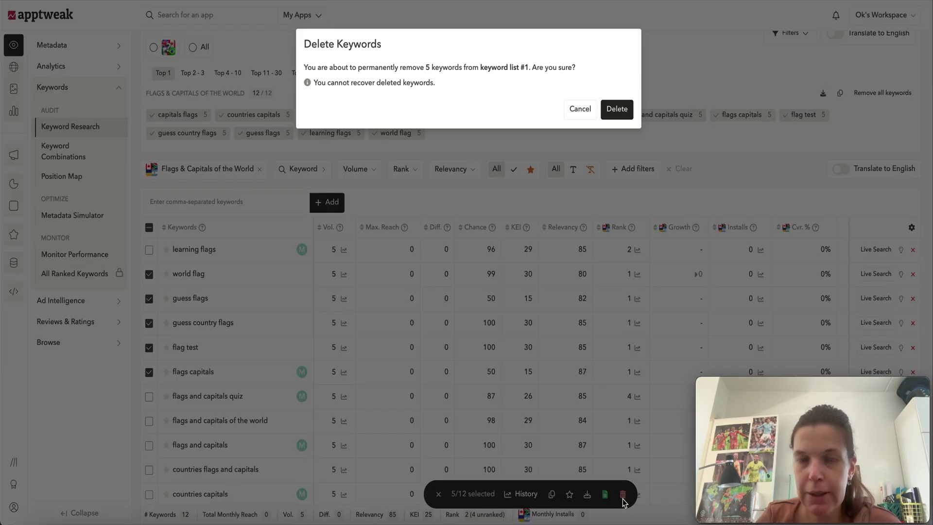
pyautogui.click(613, 111)
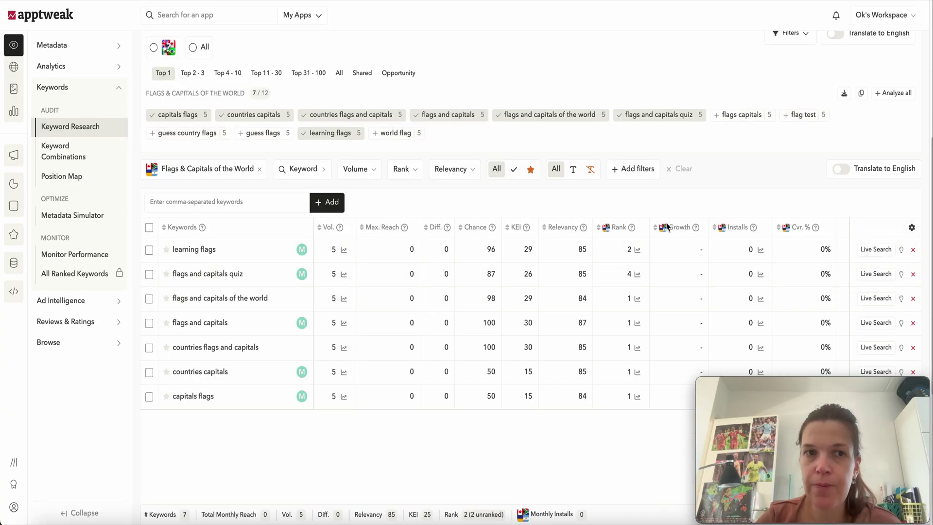
# - Add the Top 2 - 3 ranked suggestions "seterra", "flags of the world", "country capitals", "6 flags" and "nat geo kids" to the list
pyautogui.scroll(1, 667, 227)
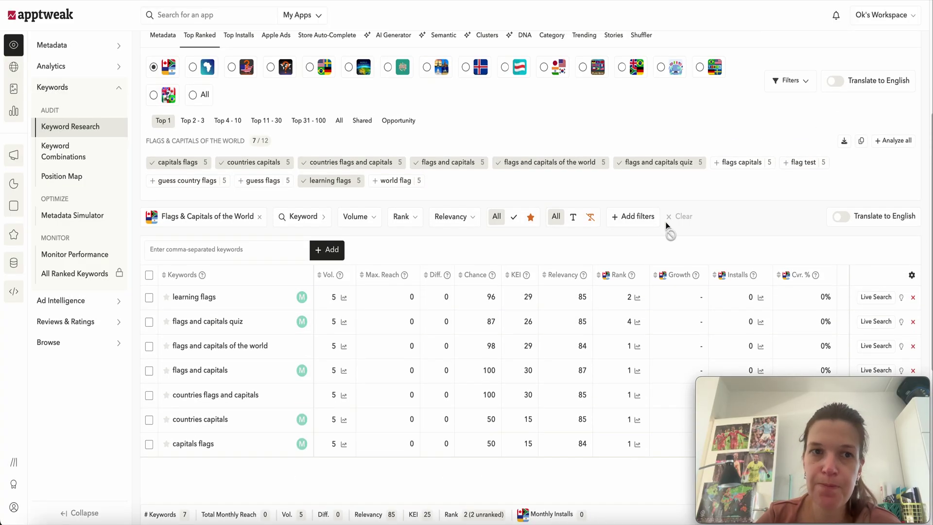
pyautogui.click(190, 124)
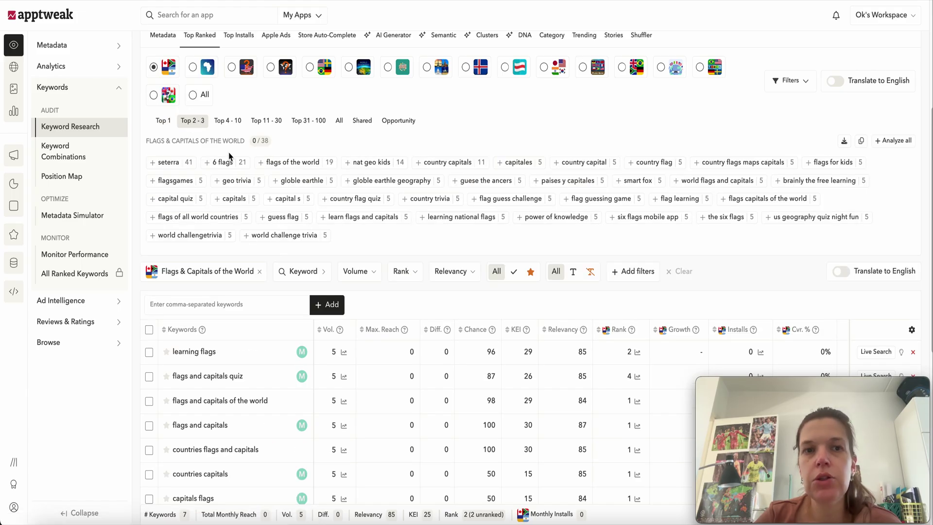
pyautogui.click(168, 163)
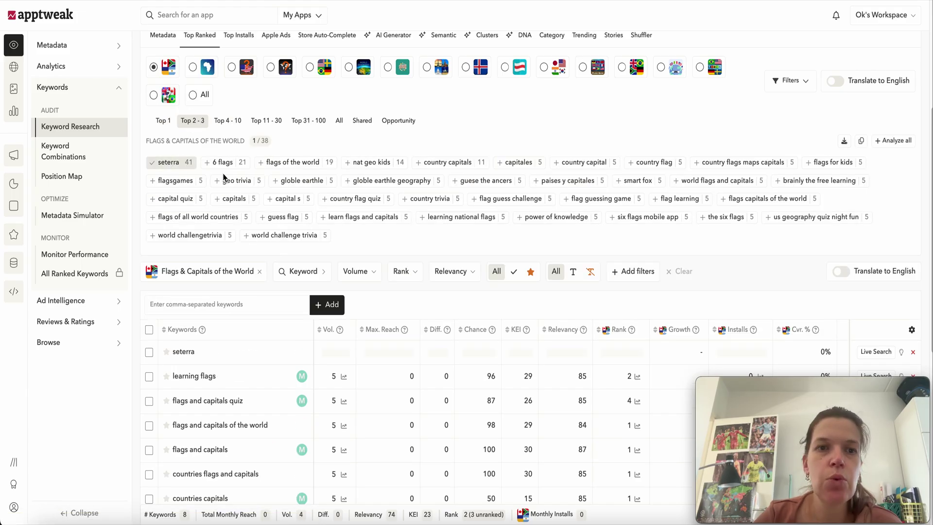
pyautogui.click(295, 165)
pyautogui.click(459, 166)
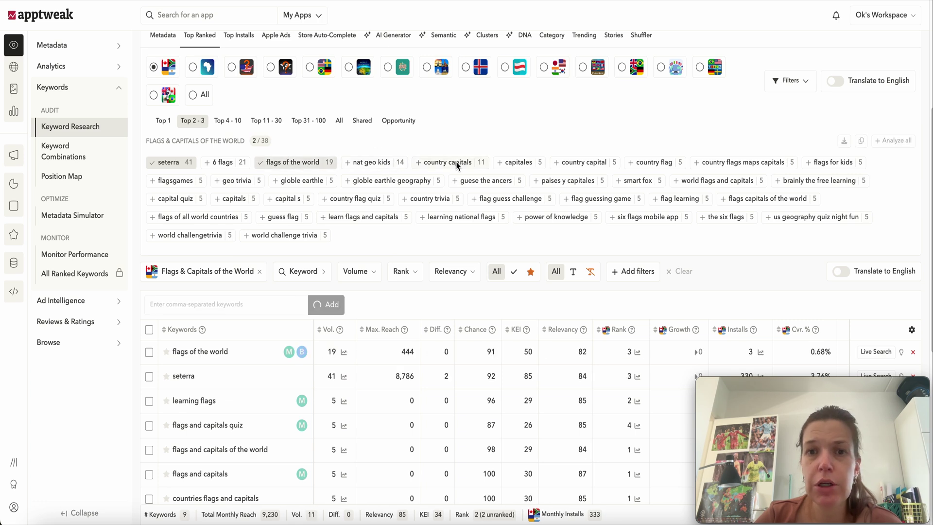
pyautogui.click(220, 165)
pyautogui.click(379, 166)
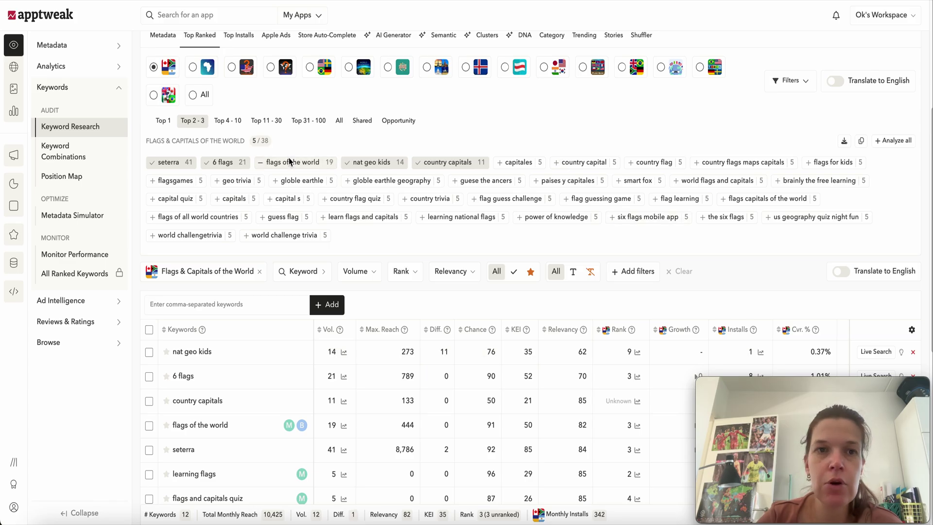
# - Add the Top 4 - 10 suggestions "geoguesser", "geoguessr", "seterra geography", "carmen san diego", "human interest" and "flag quiz" to the list
pyautogui.click(227, 120)
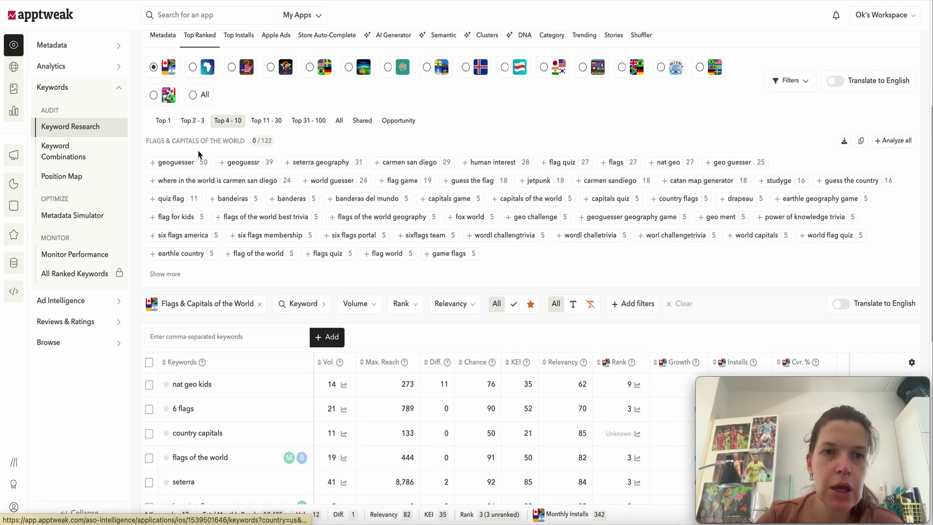
pyautogui.click(191, 163)
pyautogui.click(241, 163)
pyautogui.click(309, 163)
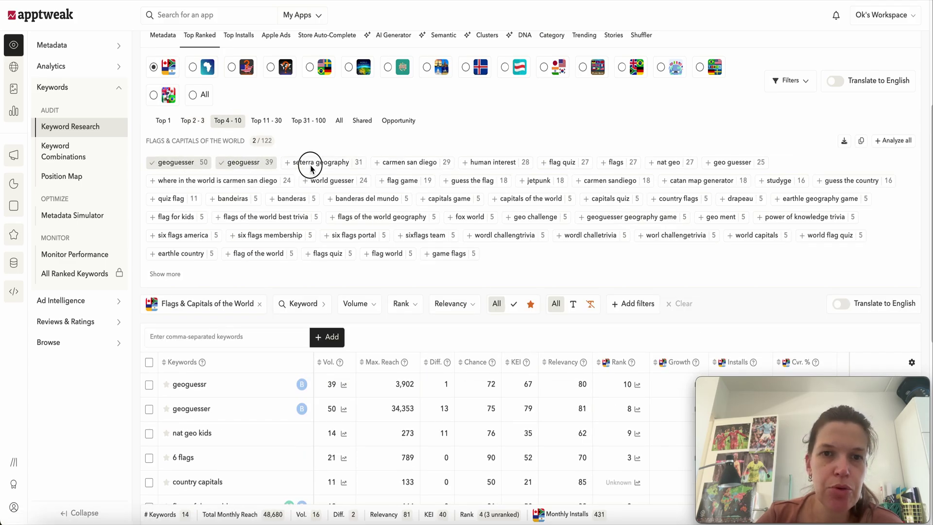
pyautogui.click(405, 162)
pyautogui.click(493, 162)
pyautogui.click(561, 162)
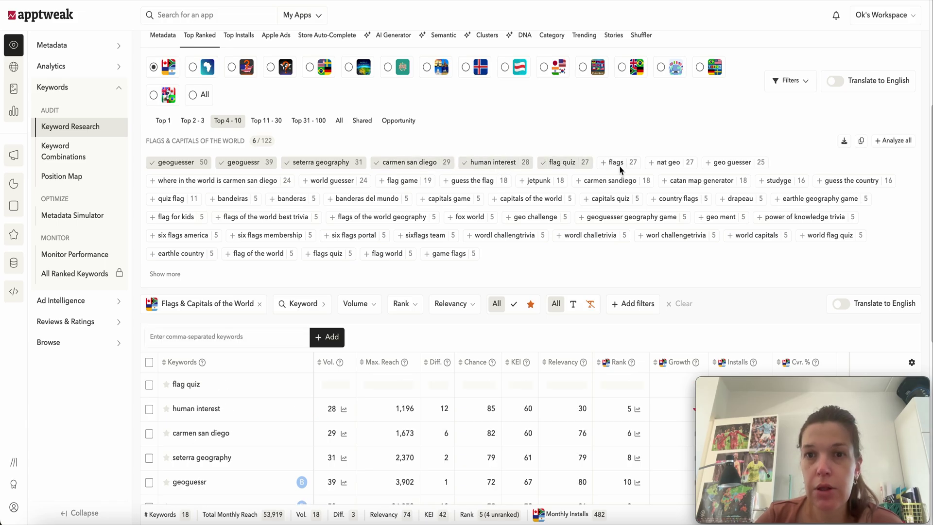
# - Add "flags", "nat geo", "geo guesser", "where in the world is carmen san diego", "world guesser" and "flag game" from the Top 4 - 10 suggestions
pyautogui.click(615, 163)
pyautogui.click(669, 162)
pyautogui.click(734, 162)
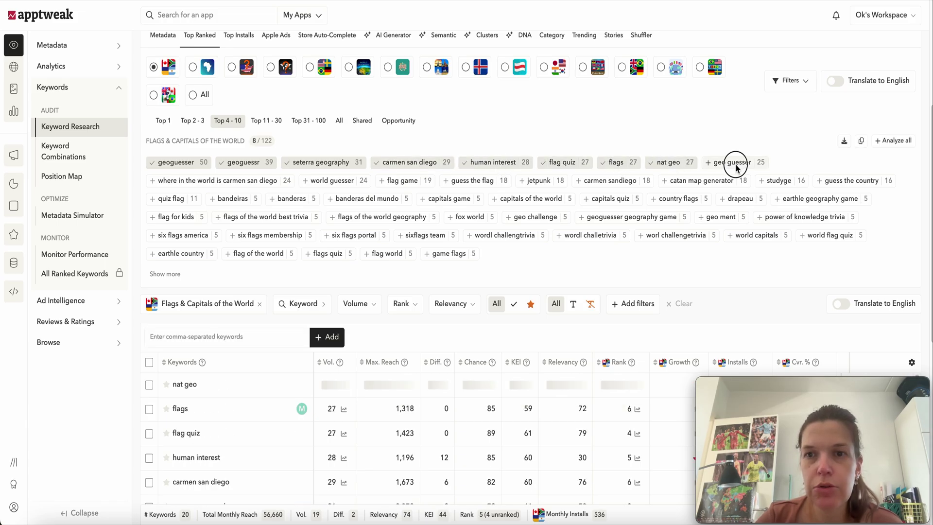
pyautogui.click(272, 181)
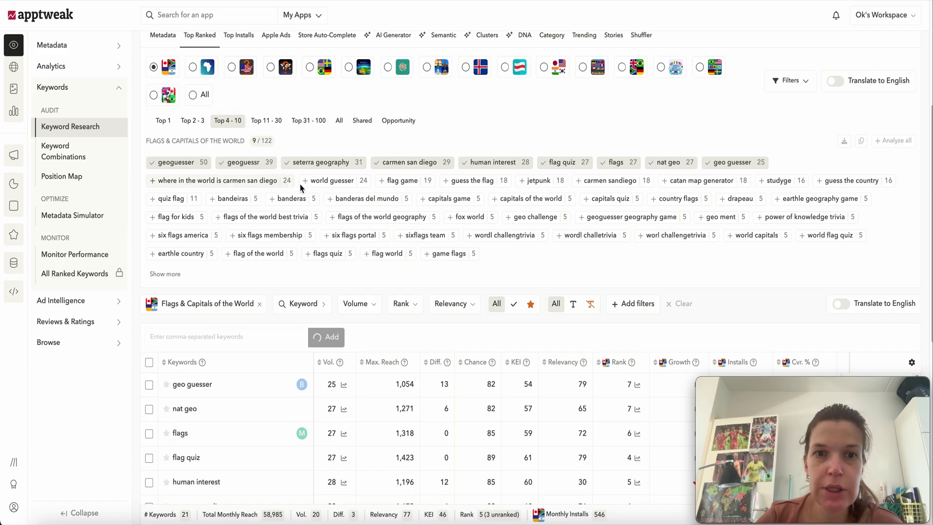
pyautogui.click(330, 181)
pyautogui.click(399, 182)
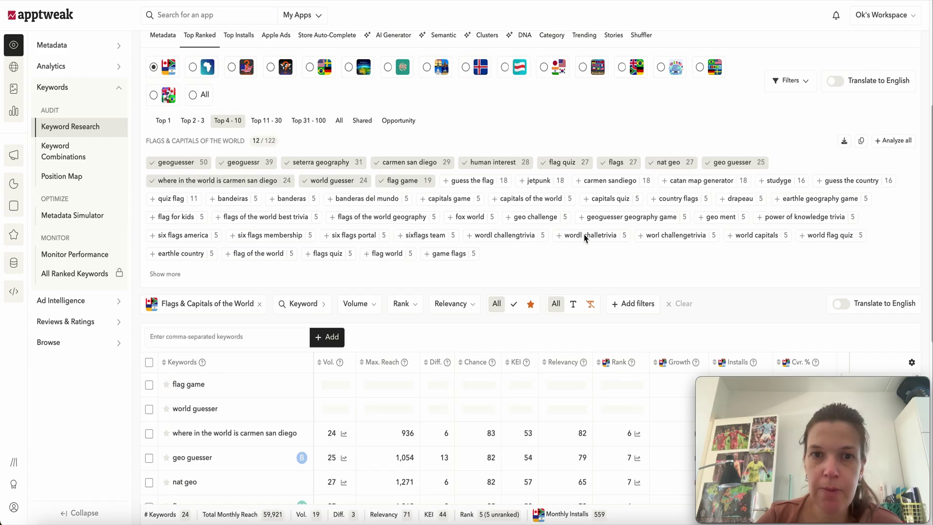
# - Examine the Live Search results for "geo guesser" and look over the newly added keywords in the list
pyautogui.scroll(-3, 707, 271)
pyautogui.scroll(-3, 707, 272)
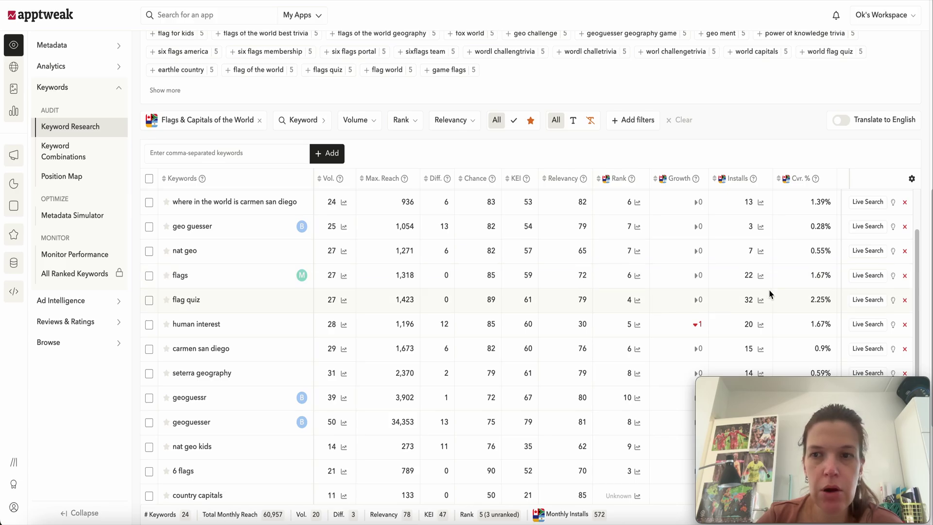
pyautogui.click(868, 228)
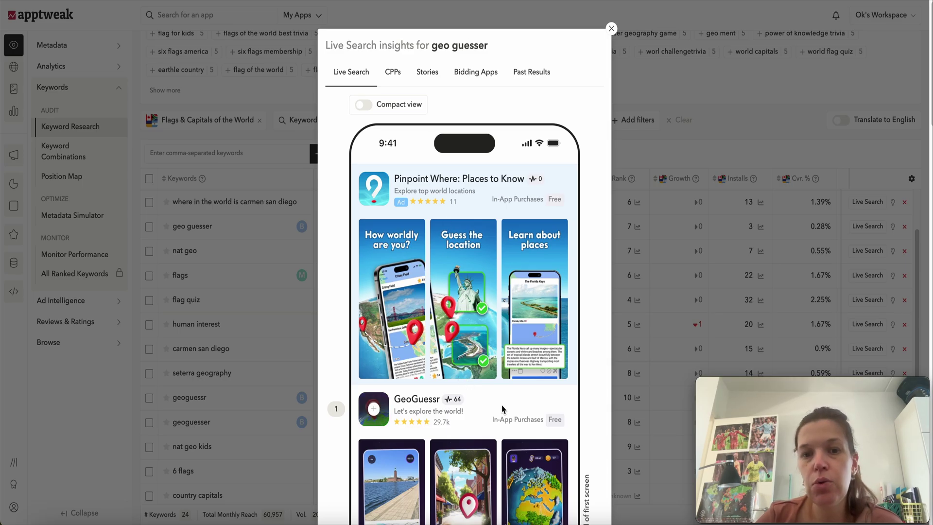
pyautogui.scroll(-5, 503, 409)
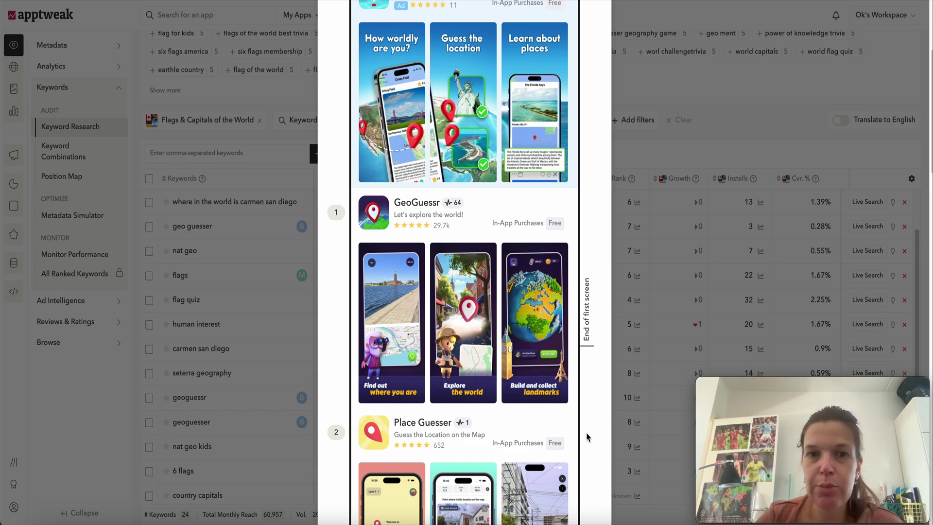
pyautogui.scroll(-10, 588, 437)
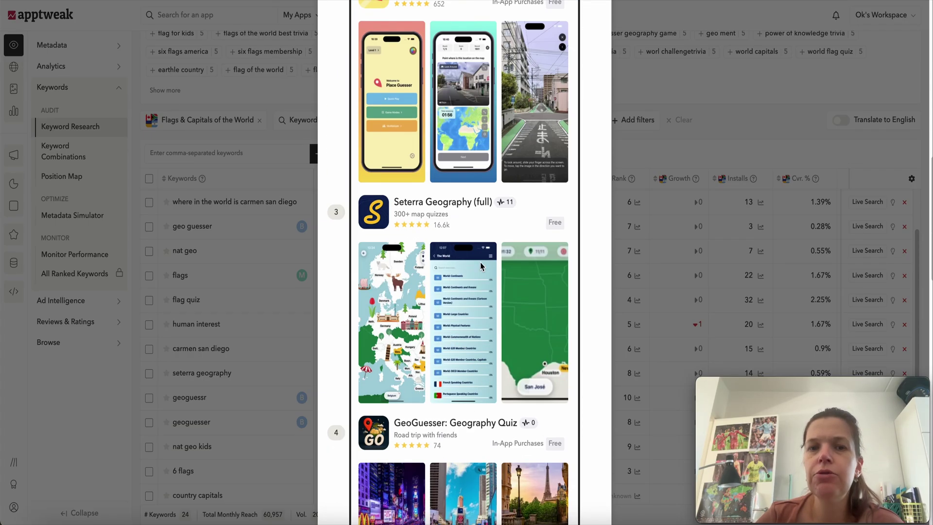
pyautogui.click(669, 144)
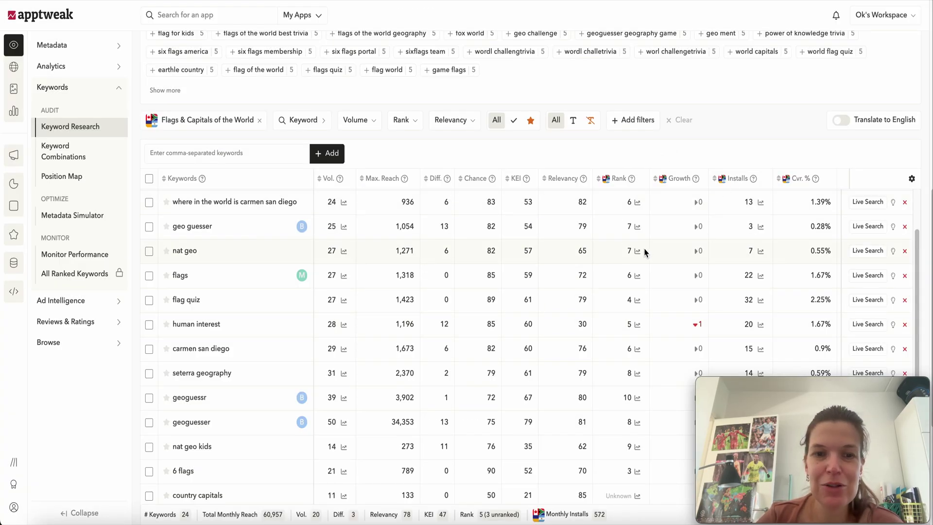
pyautogui.scroll(10, 646, 252)
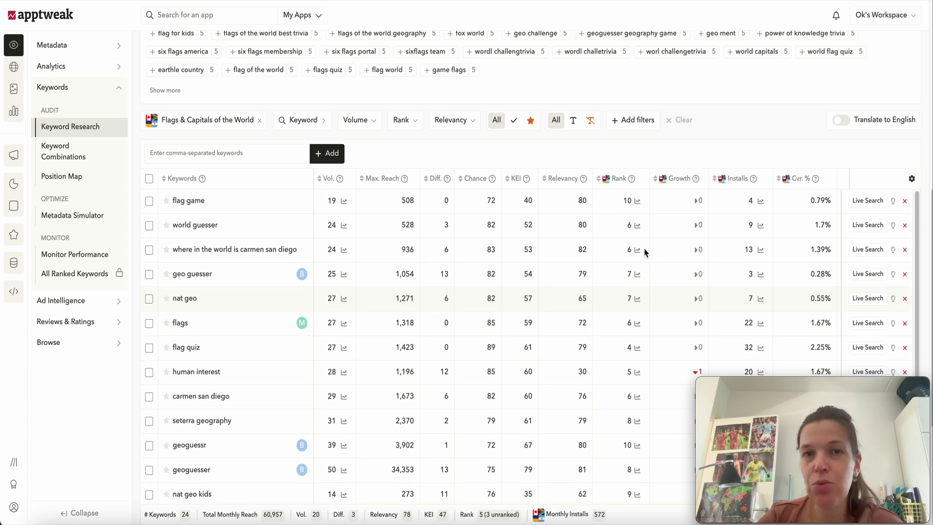
# - Add the Top 4 - 10 suggestions "guess the flag", "jetpunk", "carmen sandiego", "studyge" and "catan map generator" to the list
pyautogui.scroll(-2, 623, 309)
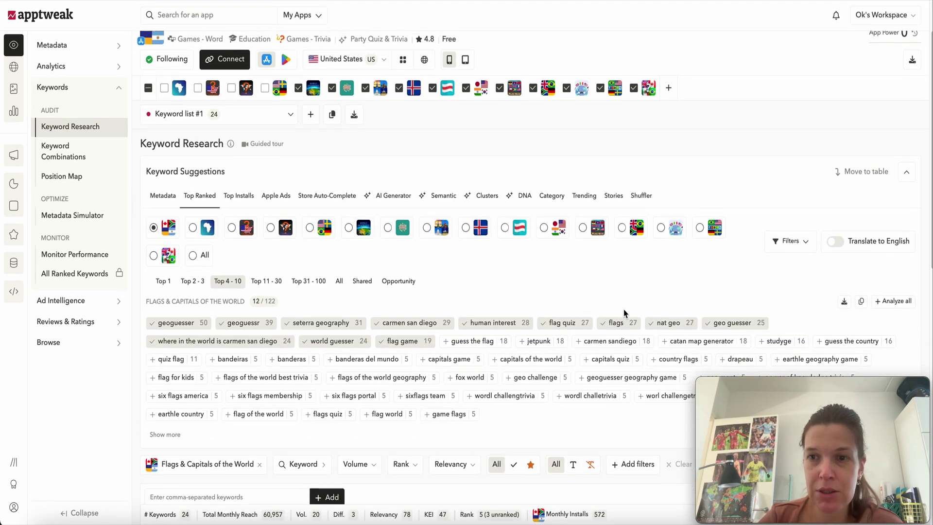
pyautogui.click(483, 338)
pyautogui.click(539, 339)
pyautogui.click(614, 338)
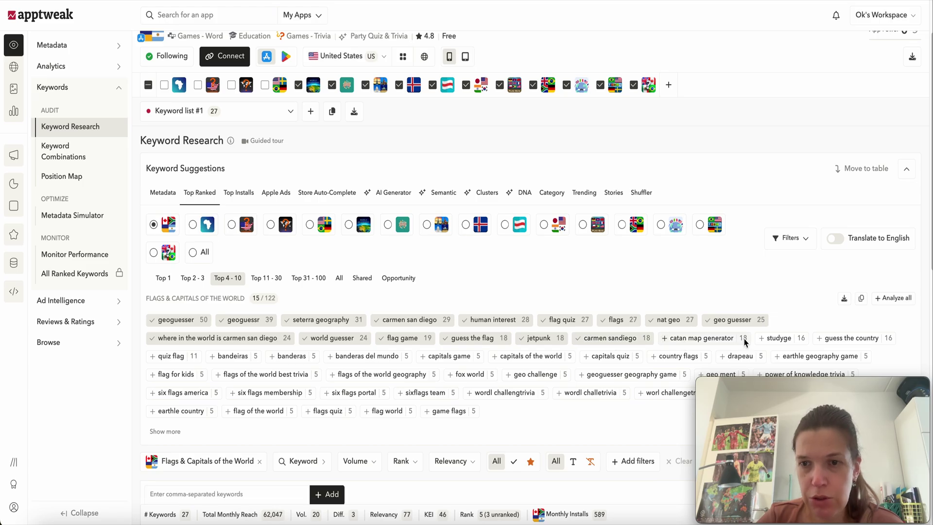
pyautogui.click(779, 339)
pyautogui.click(707, 338)
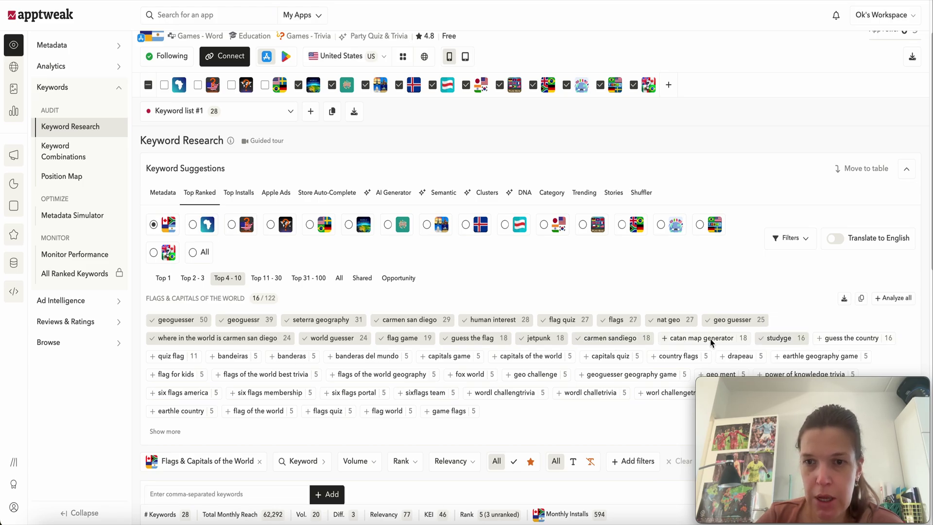
# - Review Flags & Capitals of the World's Top 11 - 30 and Top 31 - 100 suggestions, and show World Quiz: Learn Geography's Top 1 suggestions
pyautogui.click(267, 278)
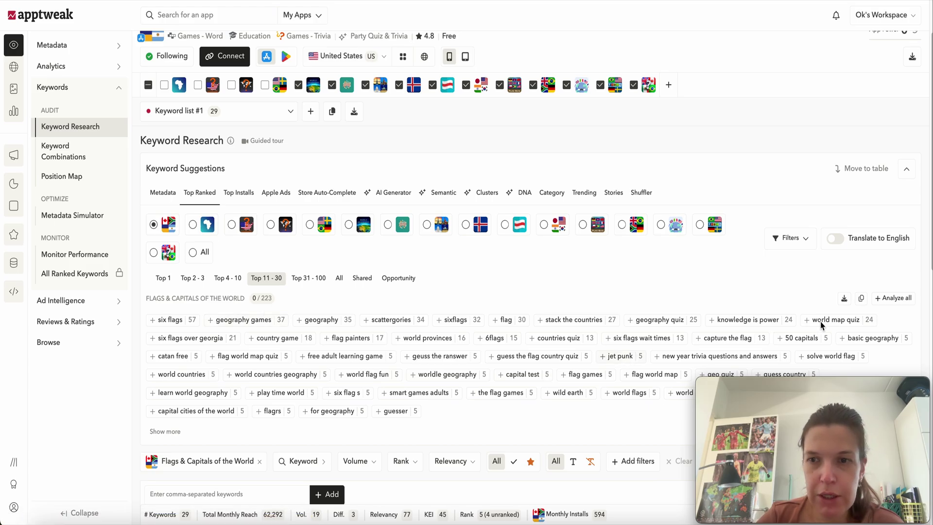
pyautogui.click(306, 278)
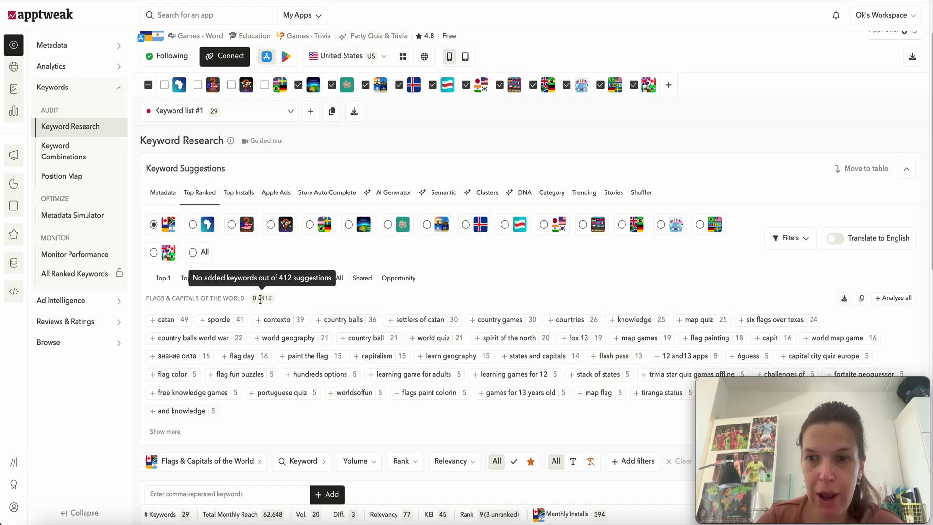
pyautogui.click(211, 228)
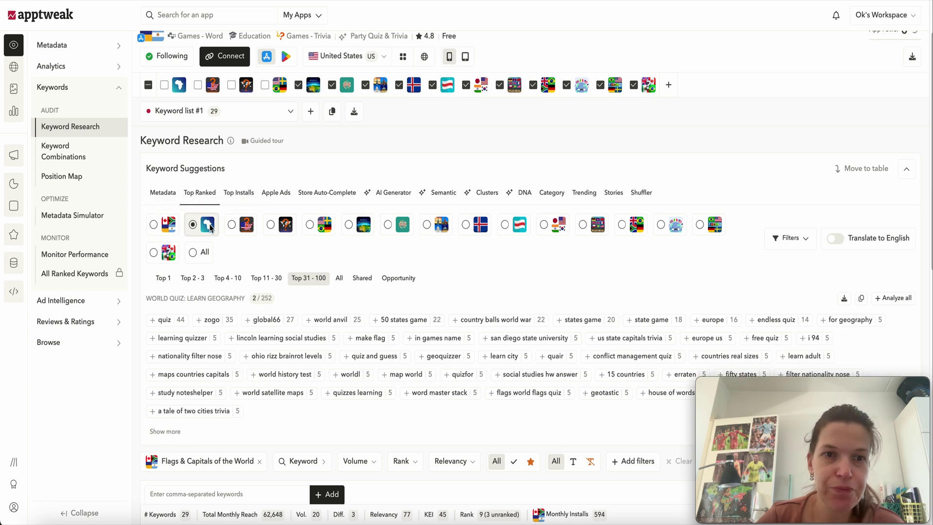
pyautogui.click(164, 279)
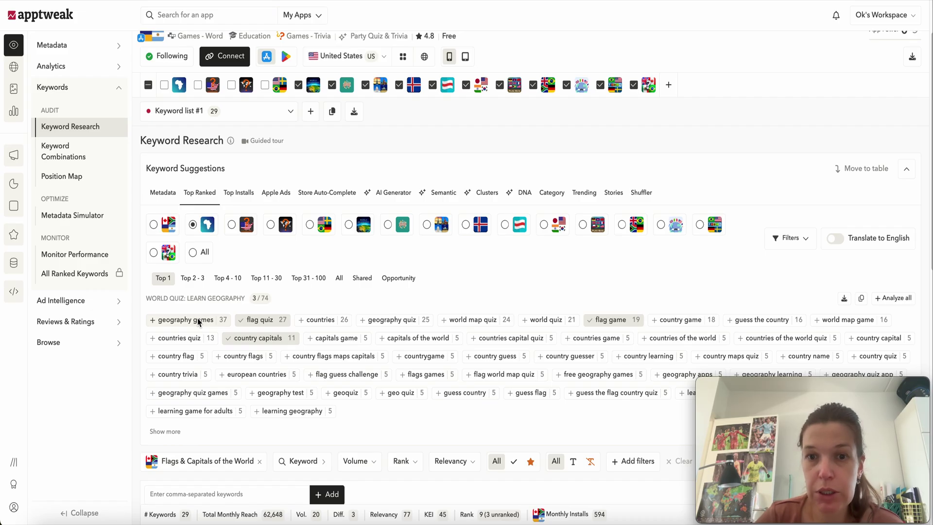
# - Add World Quiz's Top 1 suggestions "geography games", "countries", "geography quiz", "world map quiz", "world quiz" and "country game" to the list
pyautogui.click(157, 323)
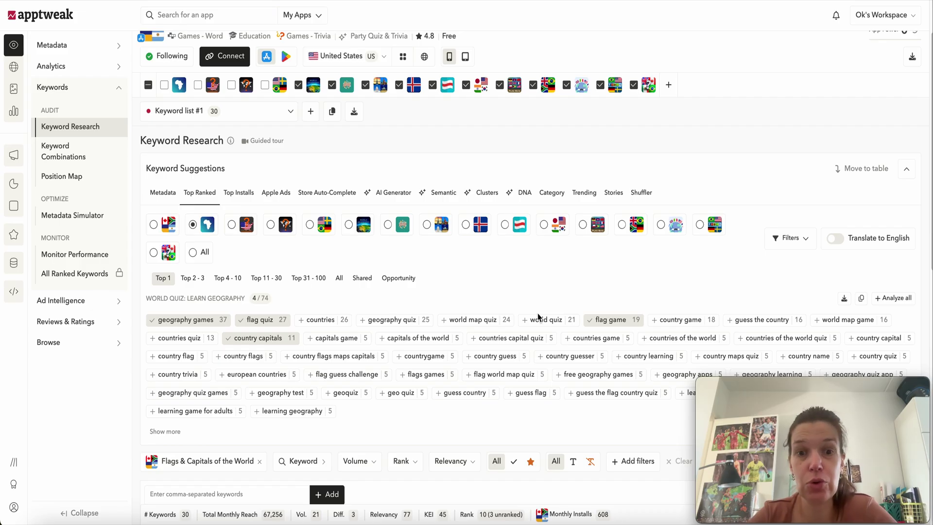
pyautogui.scroll(-4, 538, 316)
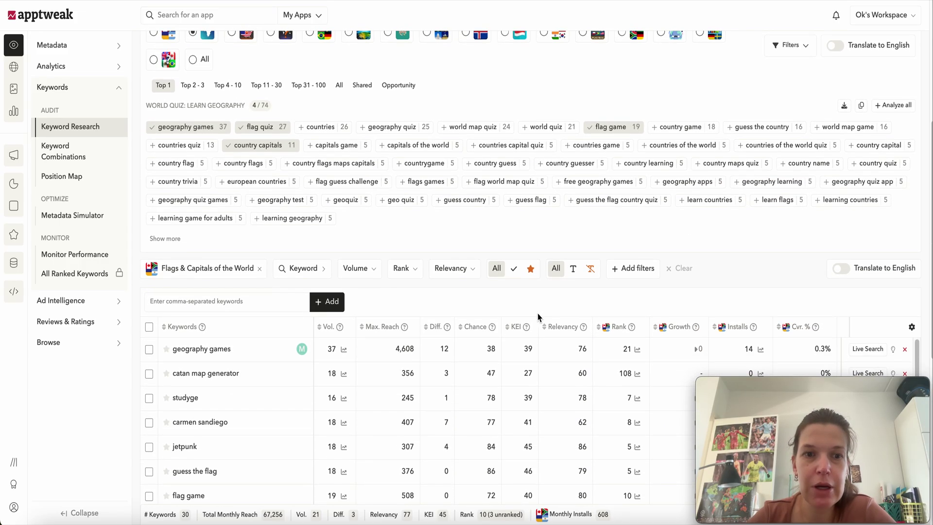
pyautogui.scroll(1, 537, 316)
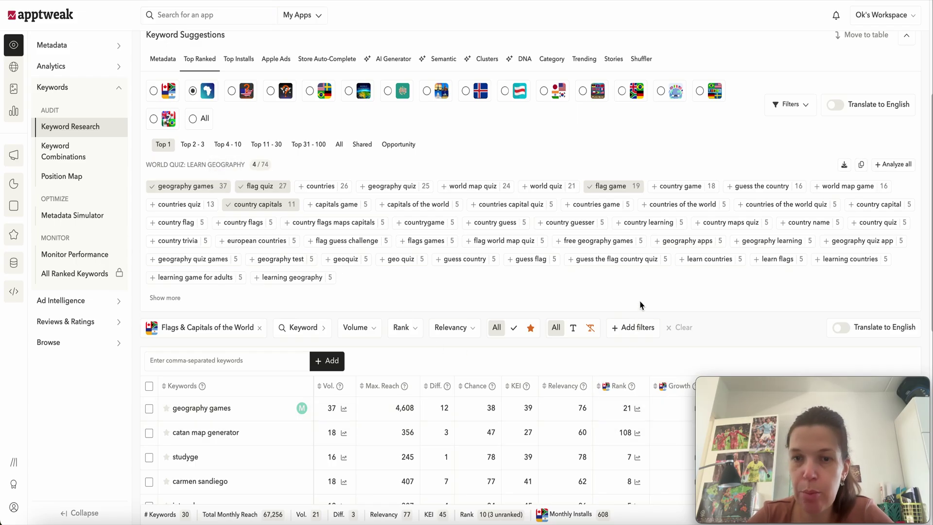
pyautogui.scroll(2, 639, 299)
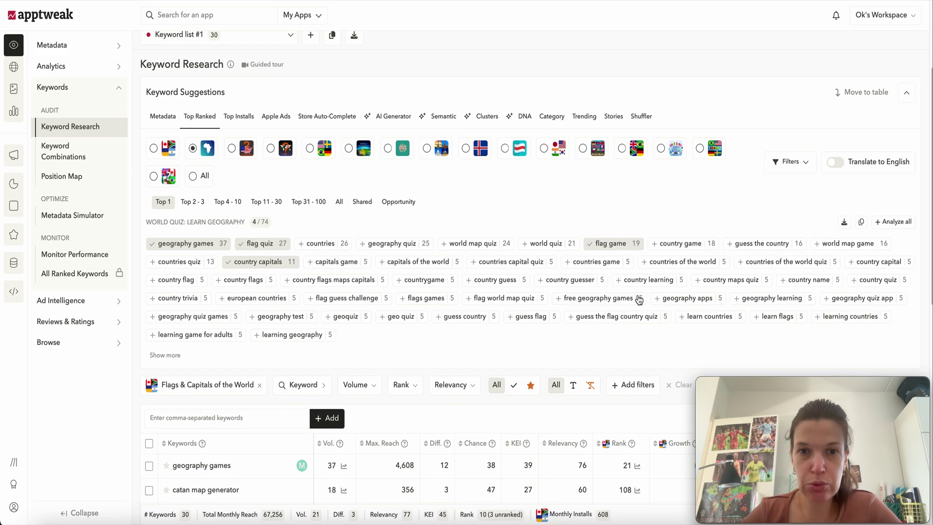
pyautogui.click(329, 247)
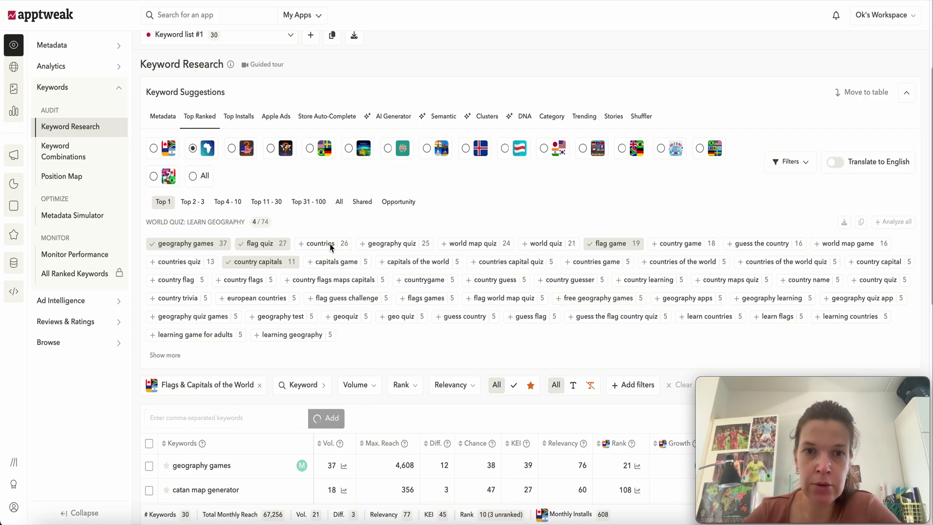
pyautogui.click(394, 248)
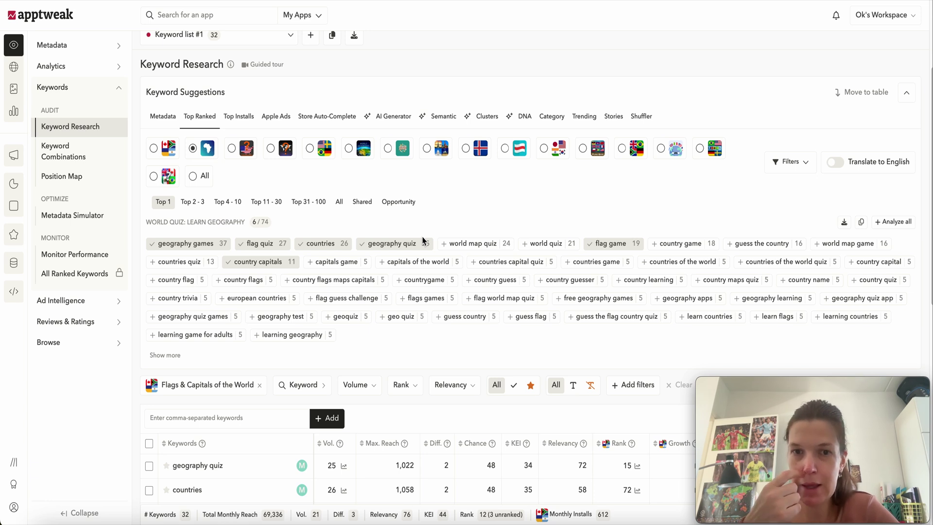
pyautogui.click(498, 248)
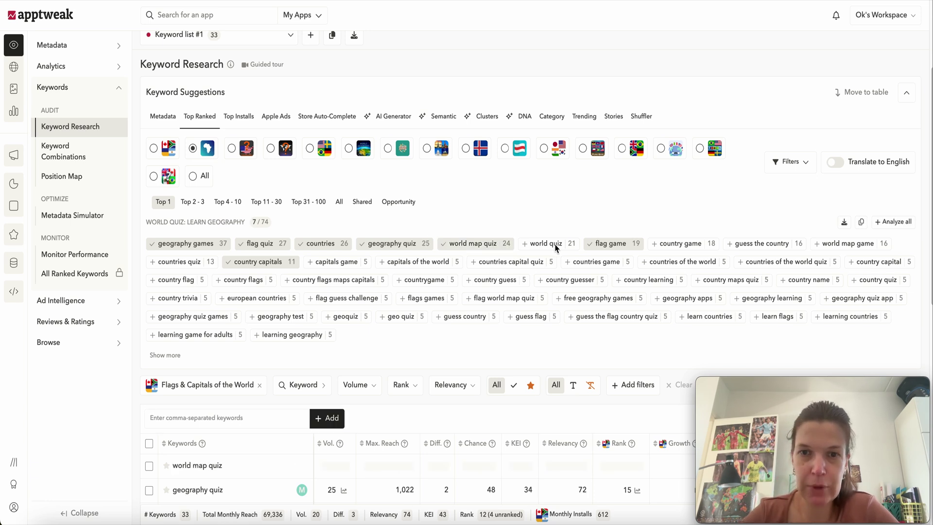
pyautogui.click(554, 246)
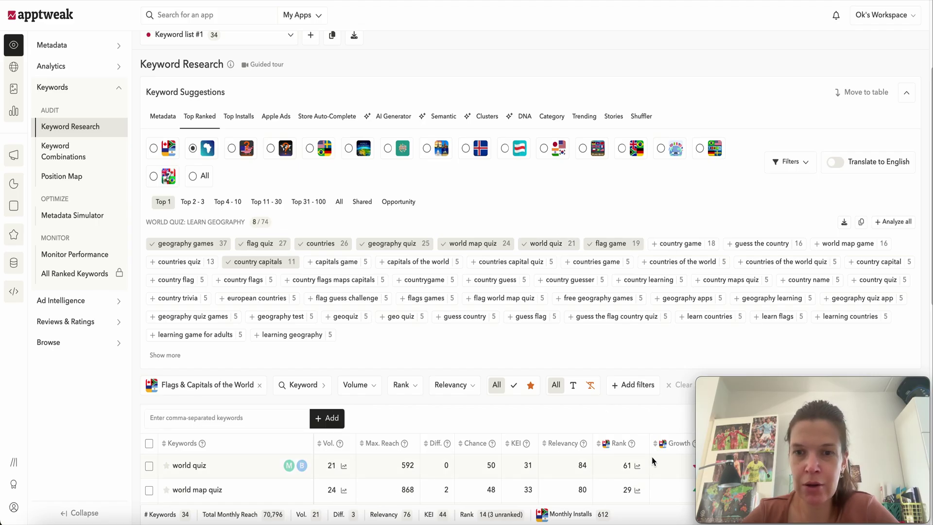
pyautogui.click(675, 243)
# - Add World Quiz's Top 2 - 3 suggestions "sporcle", "geography", "flag", "country games" and "stack the countries" to the list
pyautogui.click(198, 202)
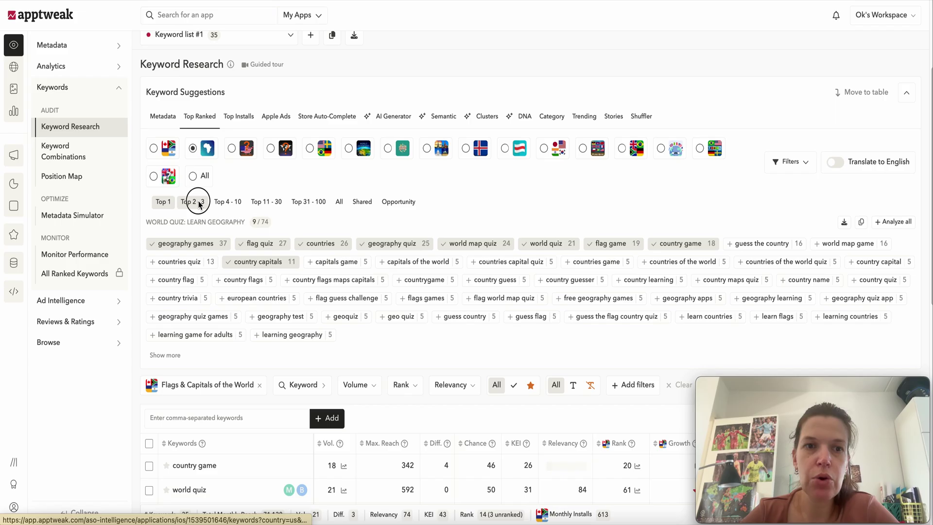
pyautogui.click(165, 249)
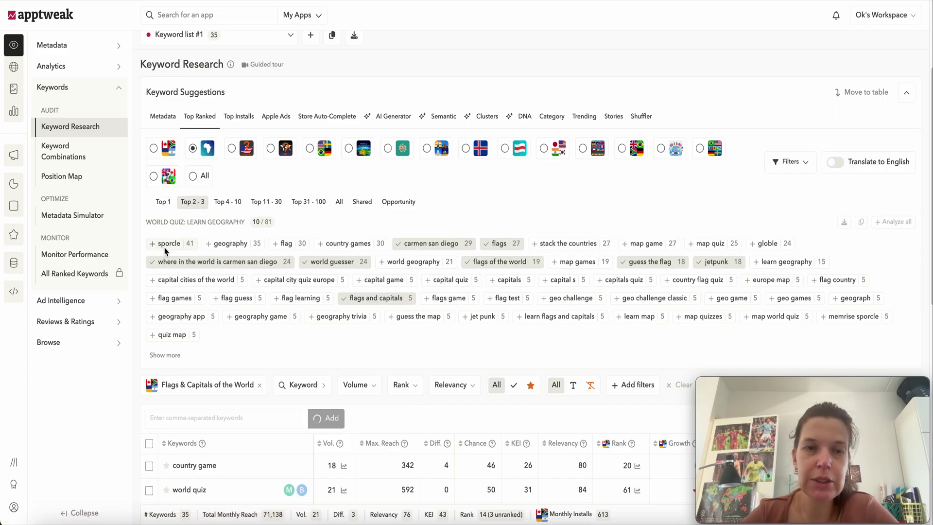
pyautogui.click(230, 244)
pyautogui.click(286, 243)
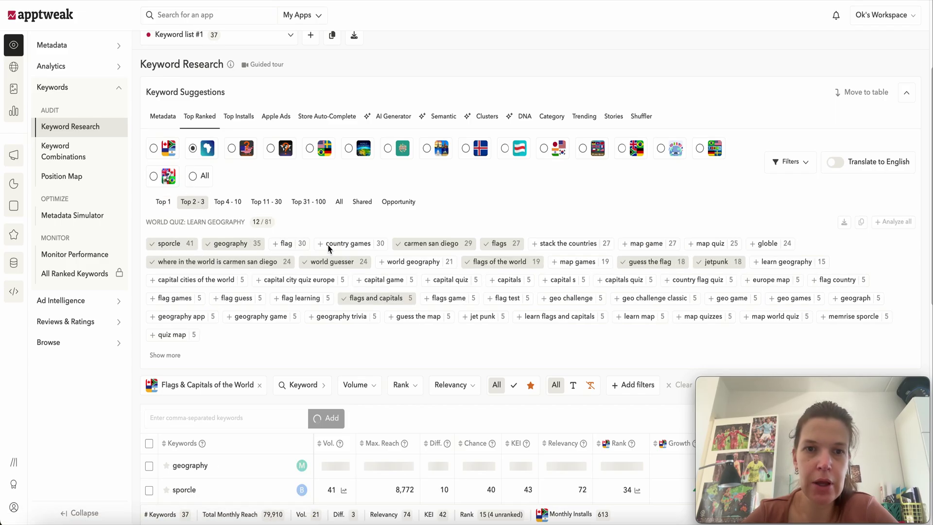
pyautogui.click(341, 244)
pyautogui.click(605, 245)
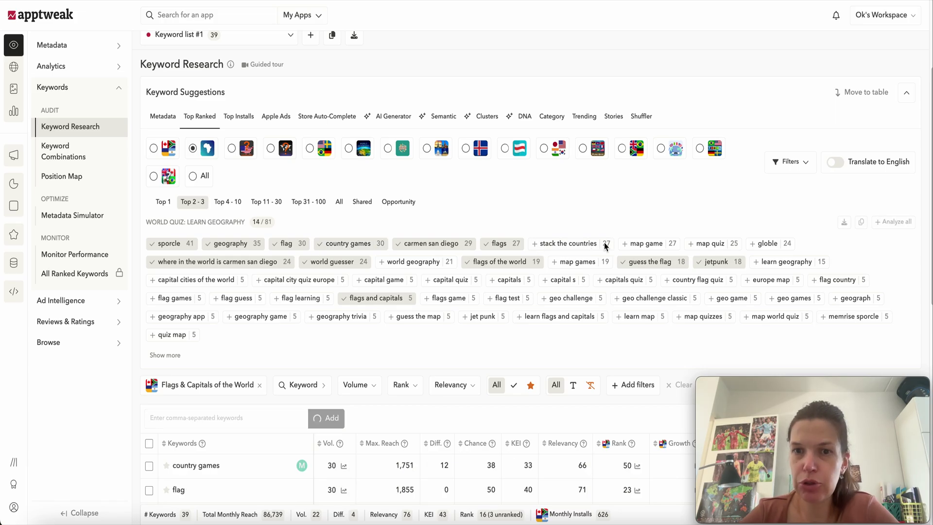
# - Look through State Quiz's ranked keyword suggestions from Top 1 to Top 11 - 30
pyautogui.click(241, 148)
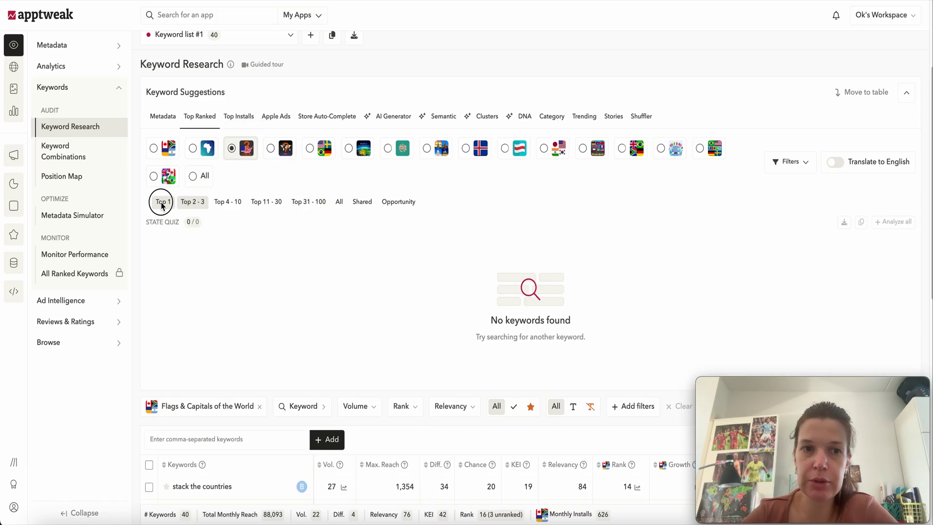
pyautogui.click(236, 206)
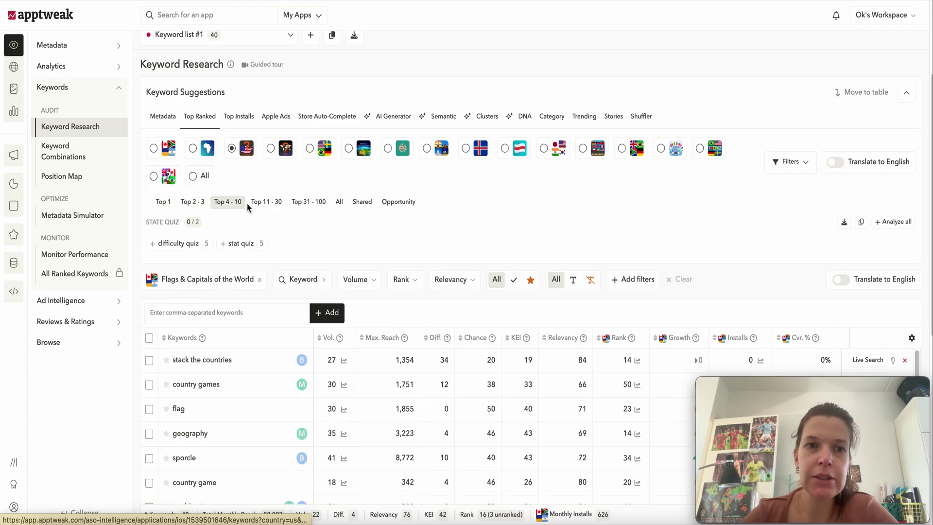
pyautogui.click(193, 204)
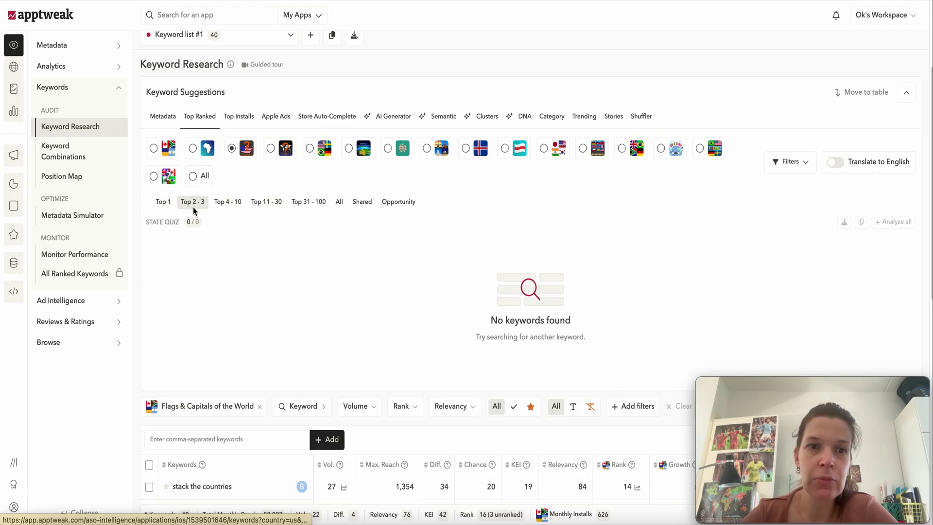
pyautogui.click(222, 206)
pyautogui.click(271, 208)
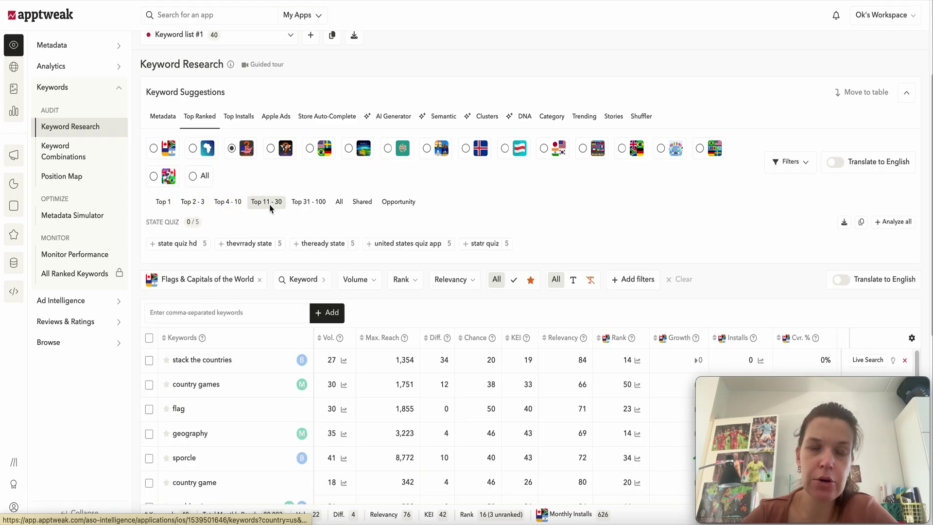
# - Add State Quiz's Top 31 - 100 suggestions "one state", "state io", "all state" and "altrd state" to the list
pyautogui.click(309, 200)
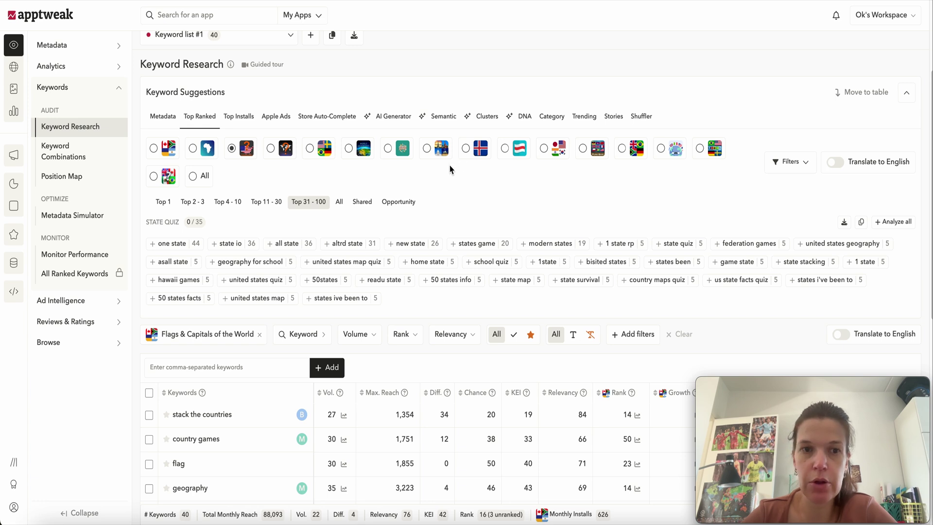
pyautogui.click(174, 245)
pyautogui.click(231, 245)
pyautogui.click(287, 245)
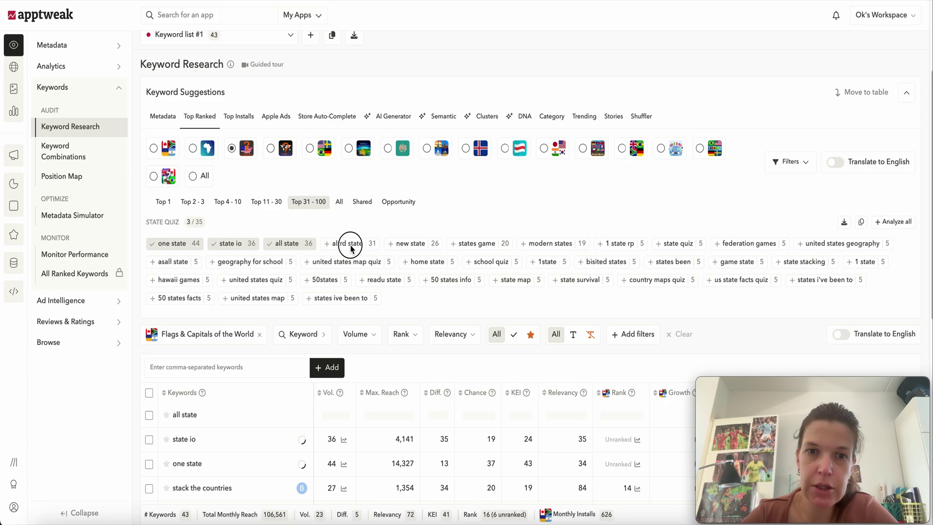
pyautogui.click(352, 247)
# - Deselect all remaining competitor apps so only Flags & Capitals of the World is compared in the keyword table
pyautogui.scroll(1, 429, 213)
pyautogui.scroll(2, 429, 212)
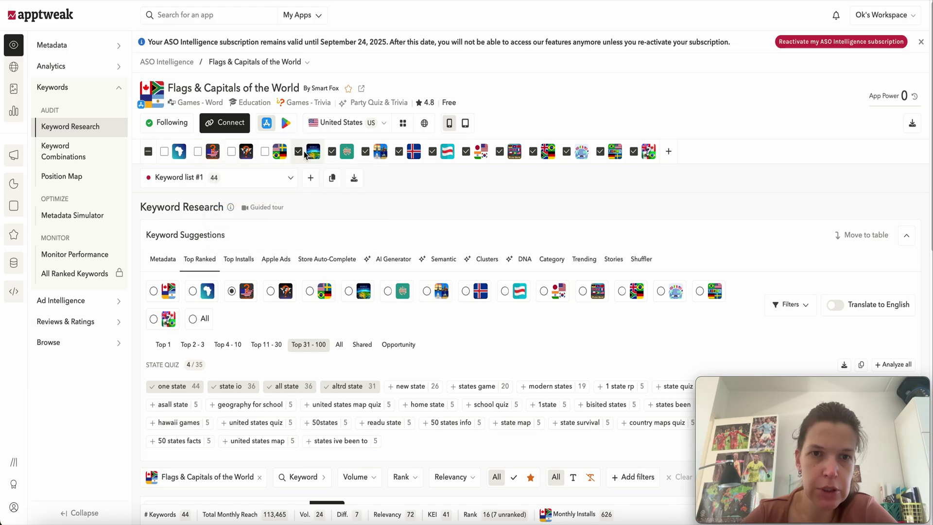
pyautogui.click(330, 153)
pyautogui.click(364, 152)
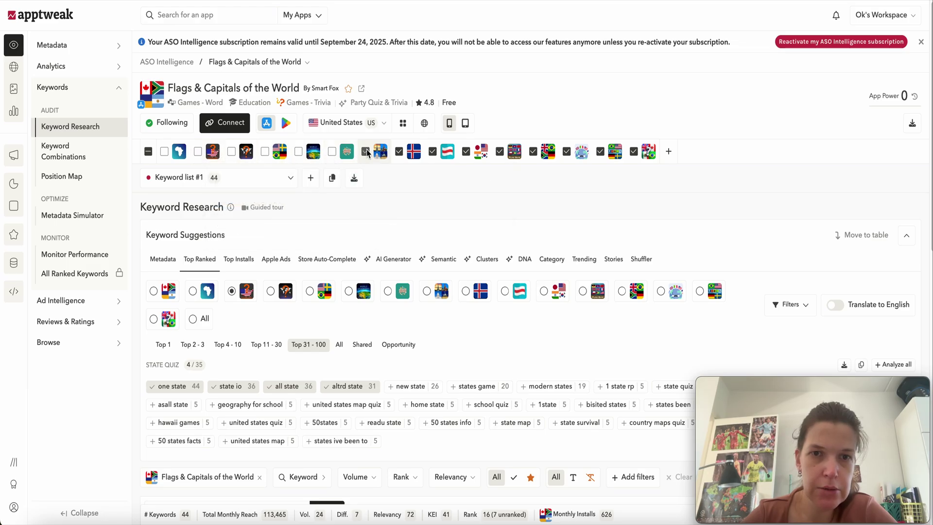
pyautogui.click(398, 153)
pyautogui.click(434, 153)
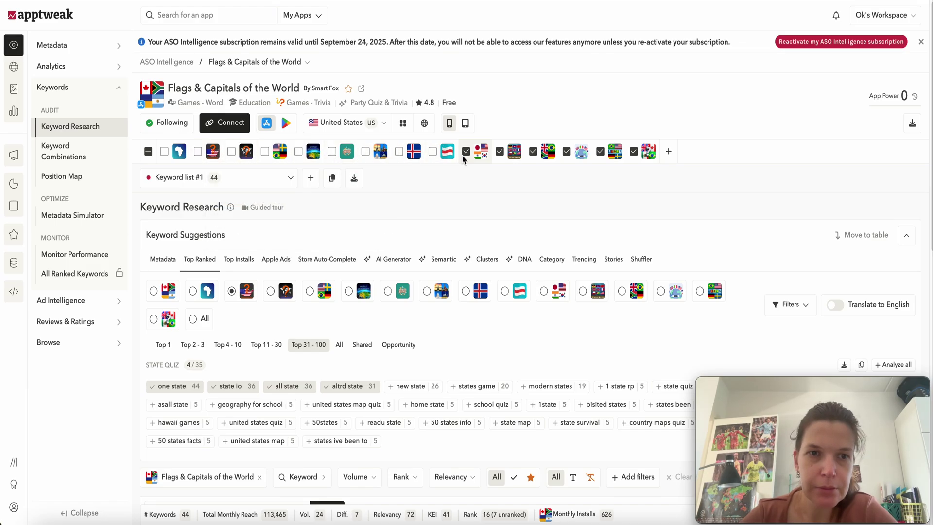
pyautogui.click(466, 153)
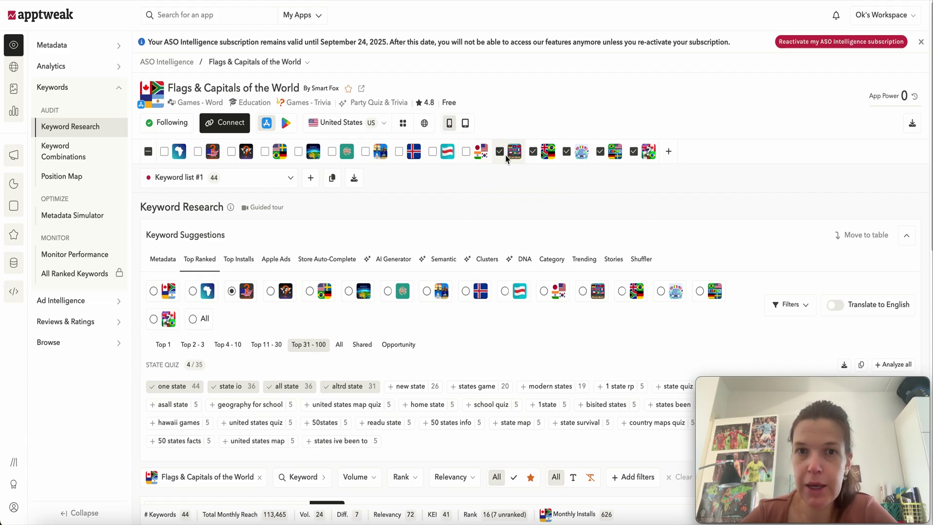
pyautogui.click(501, 153)
pyautogui.click(534, 154)
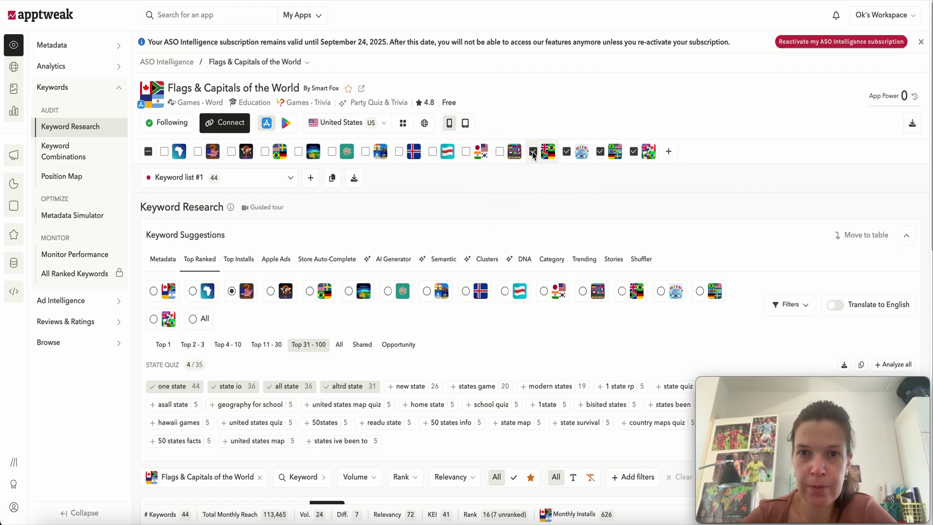
pyautogui.click(567, 153)
pyautogui.click(600, 152)
pyautogui.click(634, 152)
# - Review the live search results for the keyword "one state" and remove that keyword from the list
pyautogui.scroll(-5, 574, 383)
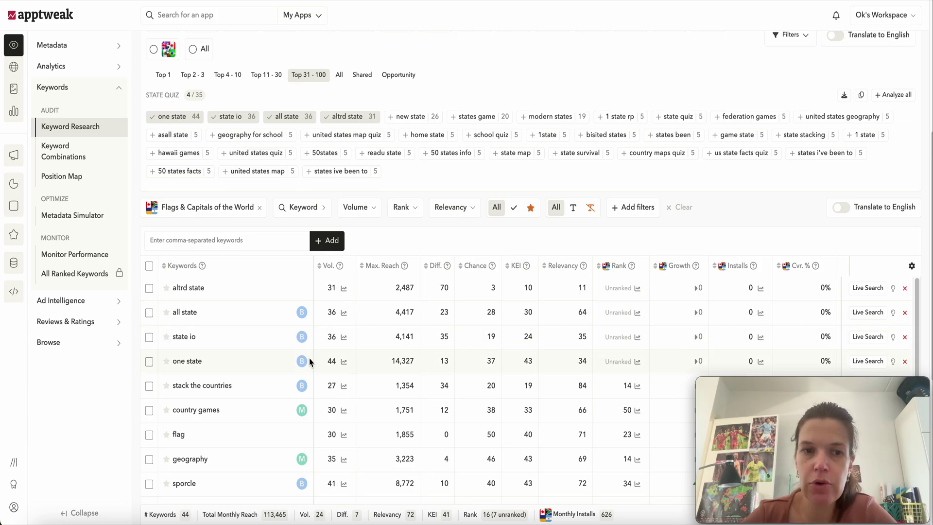
pyautogui.moveTo(305, 363)
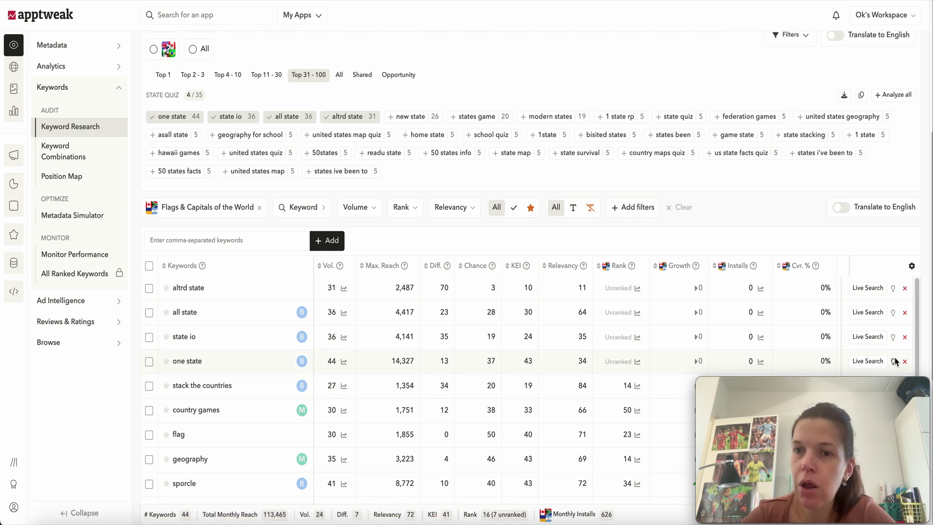
pyautogui.click(876, 364)
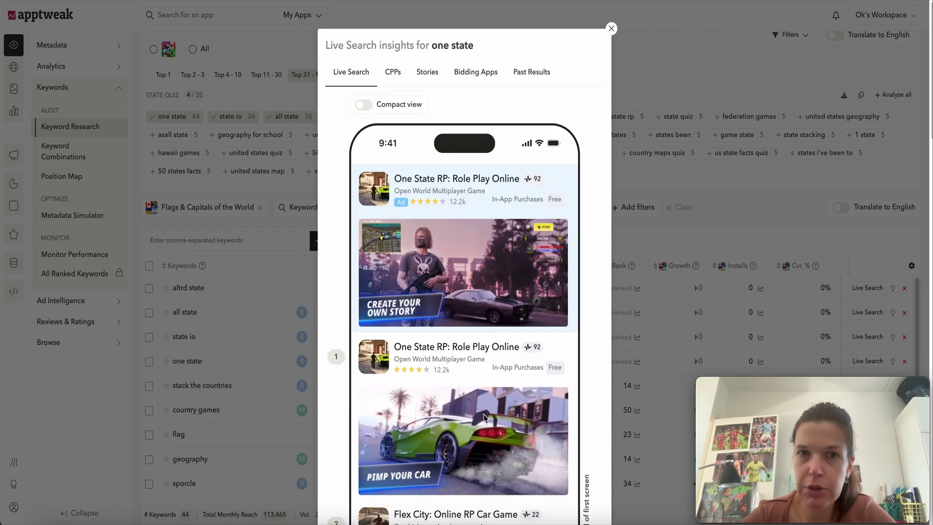
pyautogui.scroll(-4, 487, 419)
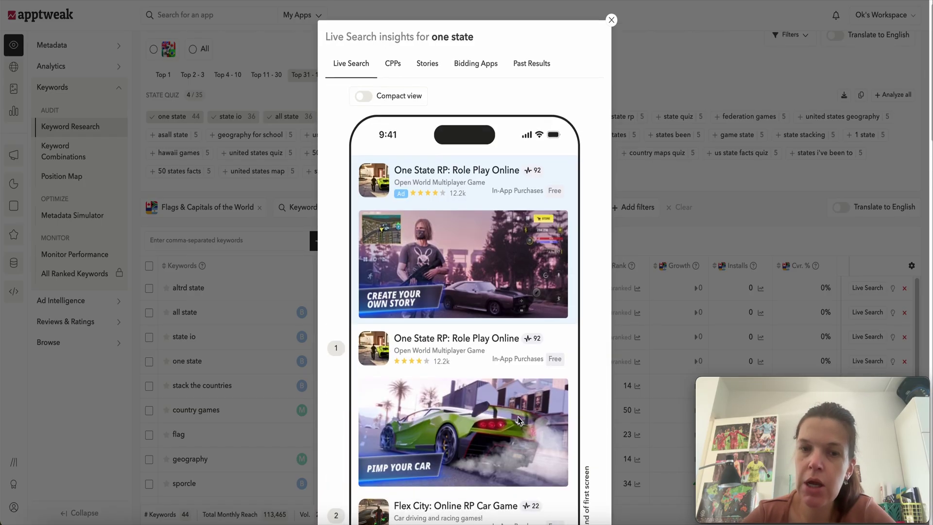
pyautogui.scroll(-2, 519, 419)
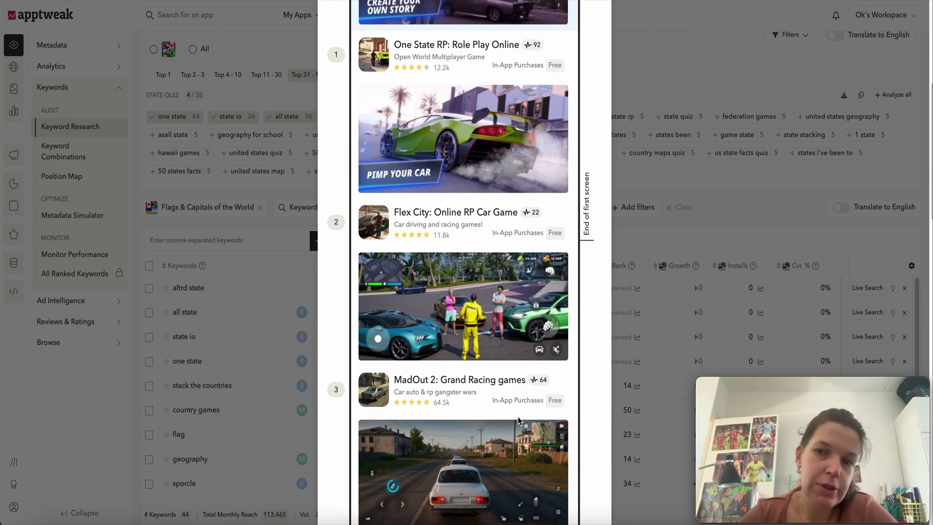
pyautogui.scroll(-3, 519, 419)
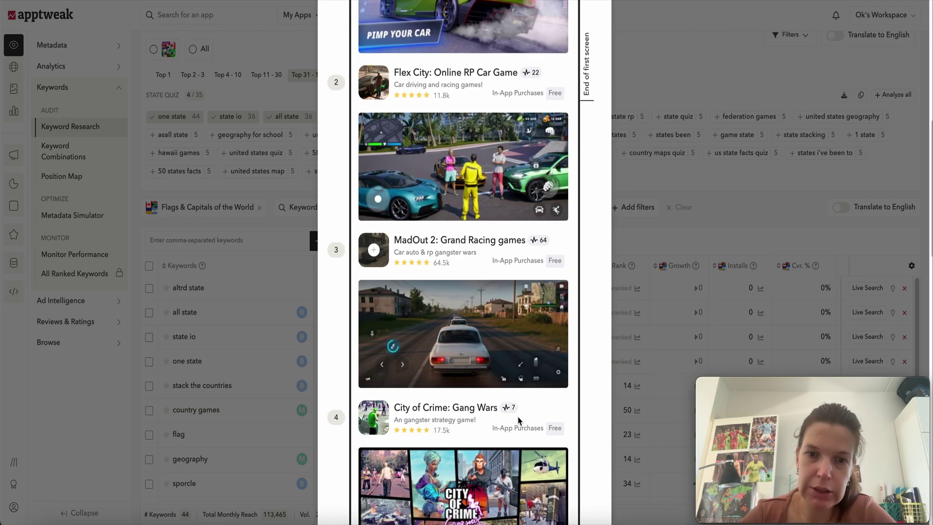
pyautogui.scroll(10, 518, 419)
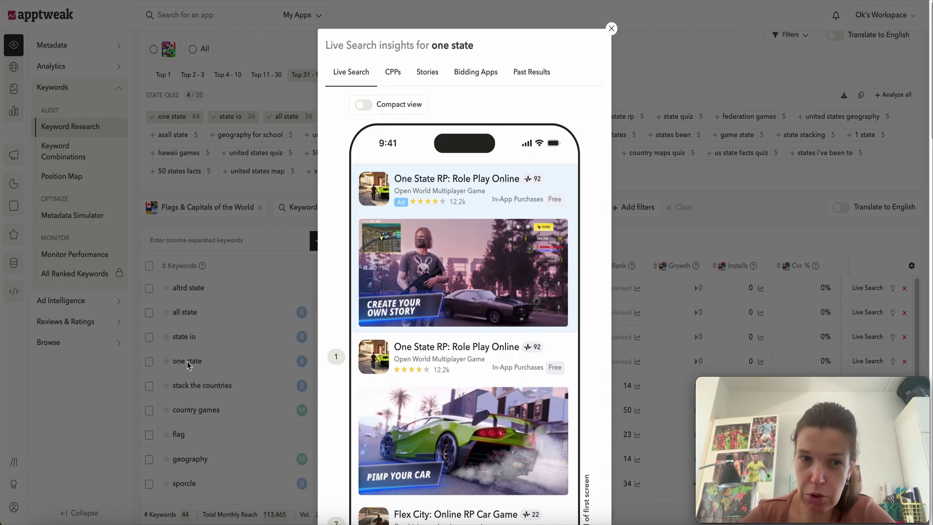
pyautogui.click(613, 30)
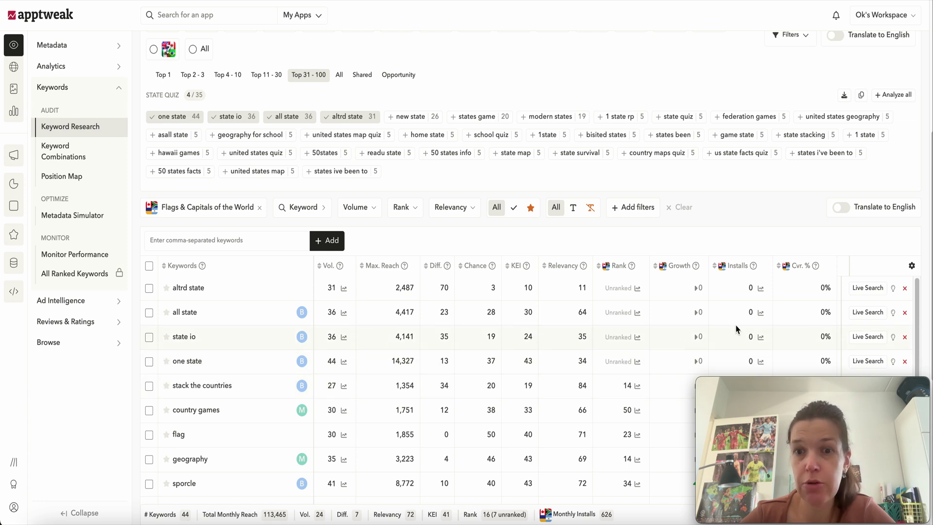
pyautogui.click(905, 362)
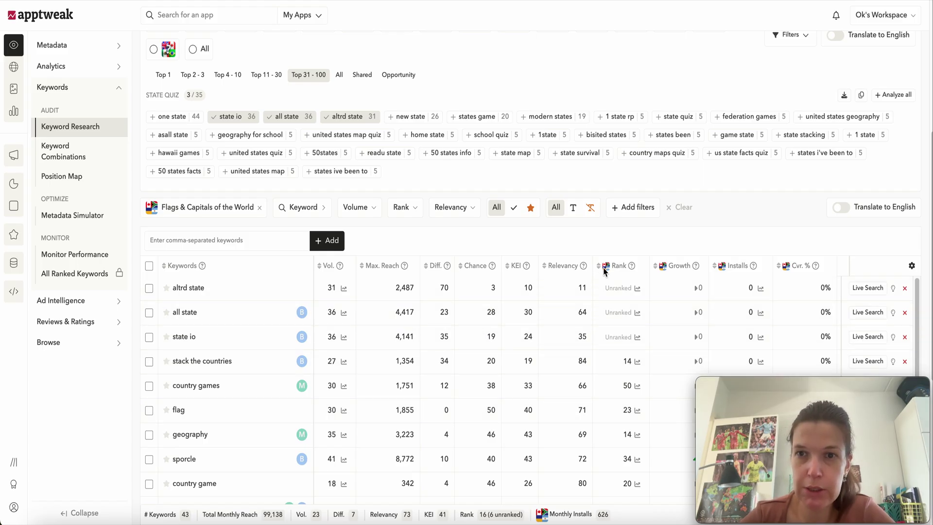
# - Look through the Top 11 - 30 and Top 4 - 10 ranked keyword suggestions of Flag Quiz 2025 - Word Games
pyautogui.scroll(5, 604, 269)
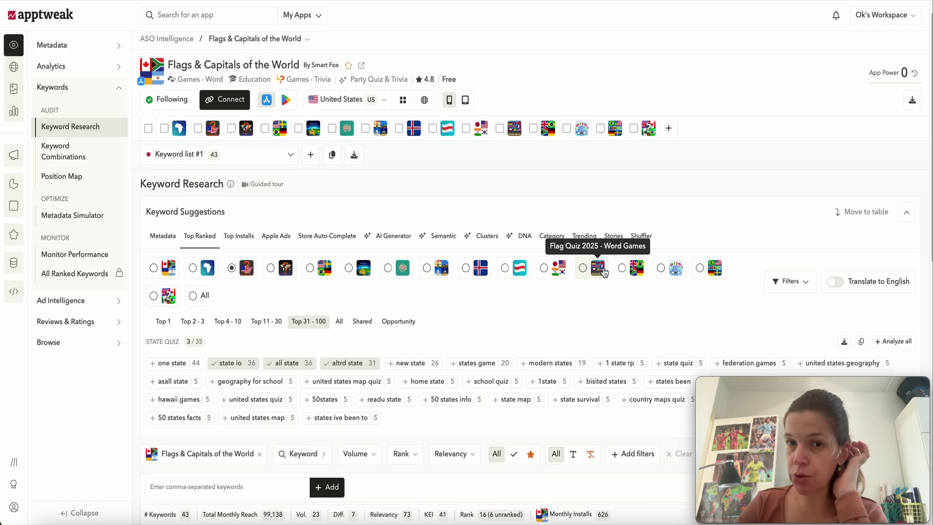
pyautogui.click(602, 274)
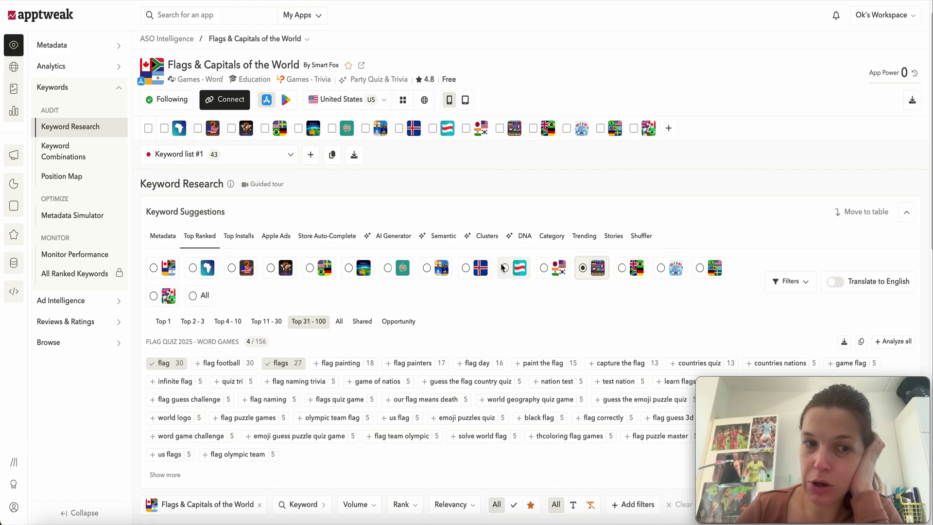
pyautogui.click(264, 322)
pyautogui.click(239, 323)
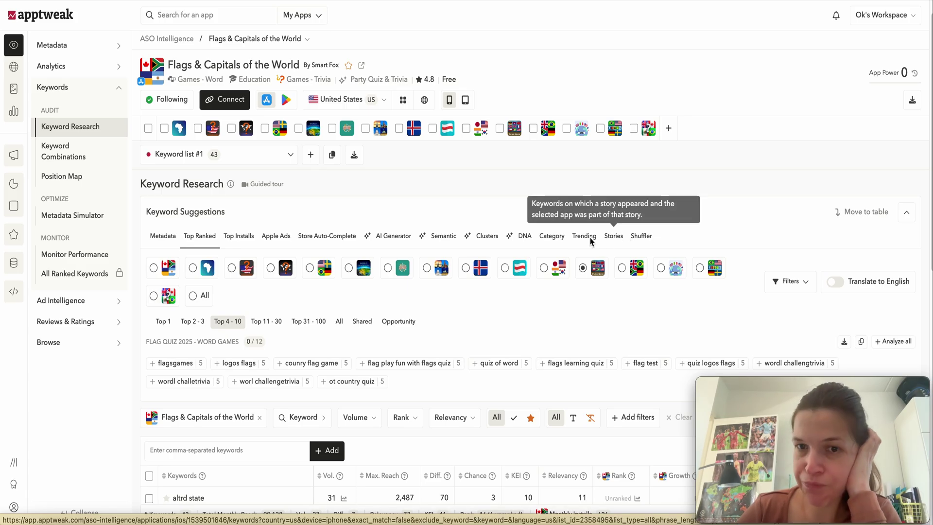
# - Examine the category keyword suggestions for Games and Education
pyautogui.click(554, 237)
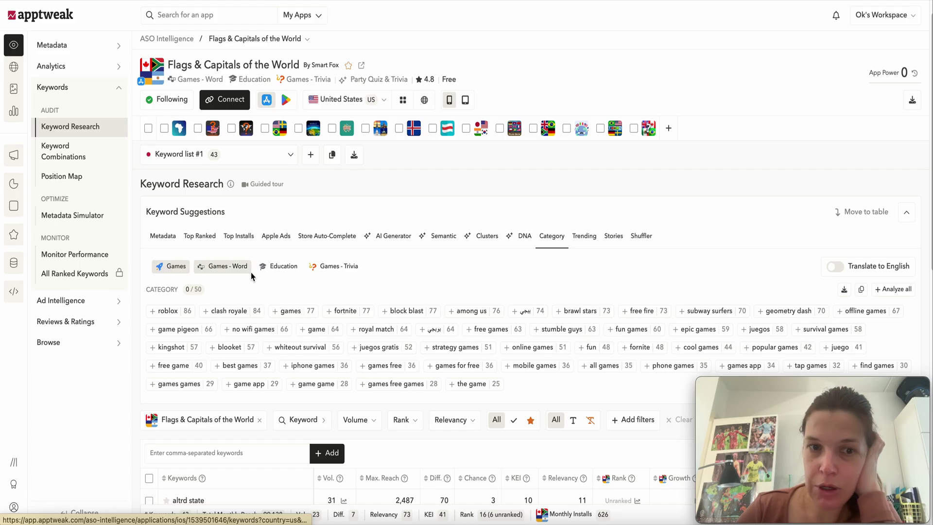
pyautogui.click(293, 263)
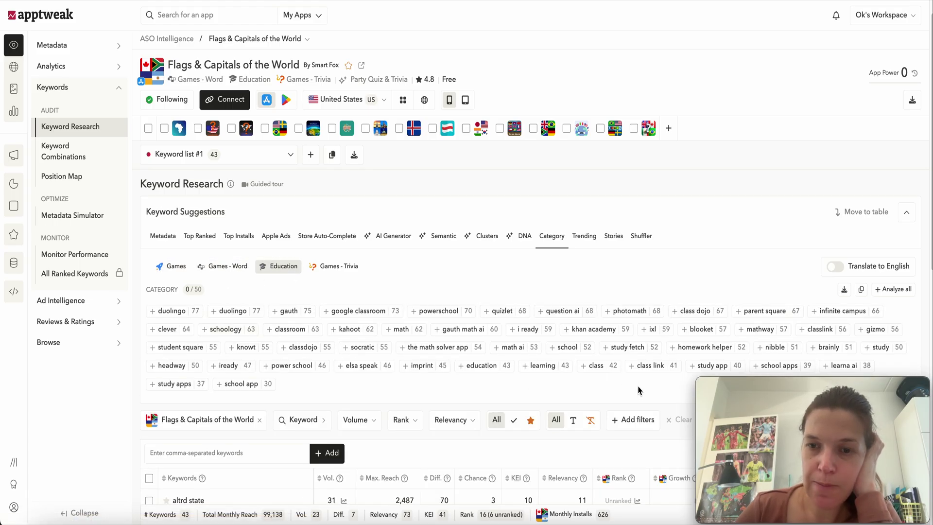
pyautogui.scroll(-2, 639, 391)
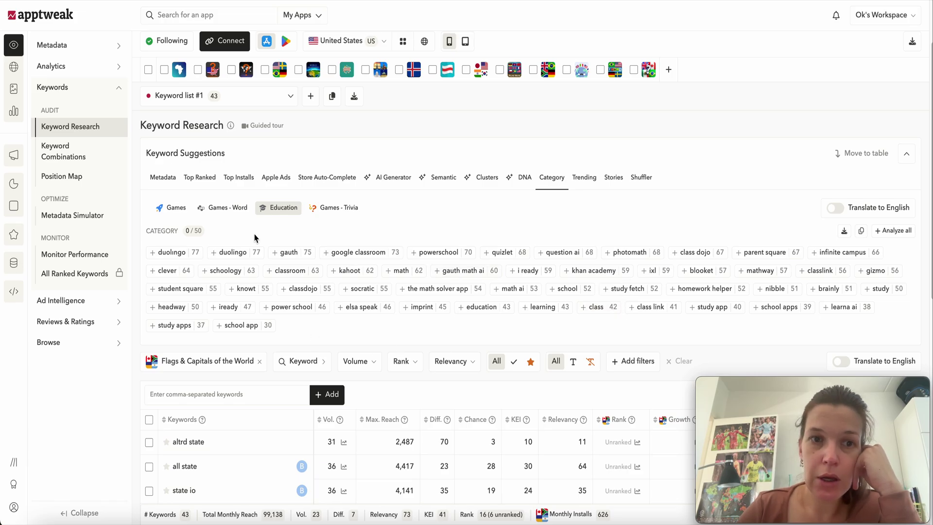
pyautogui.click(171, 208)
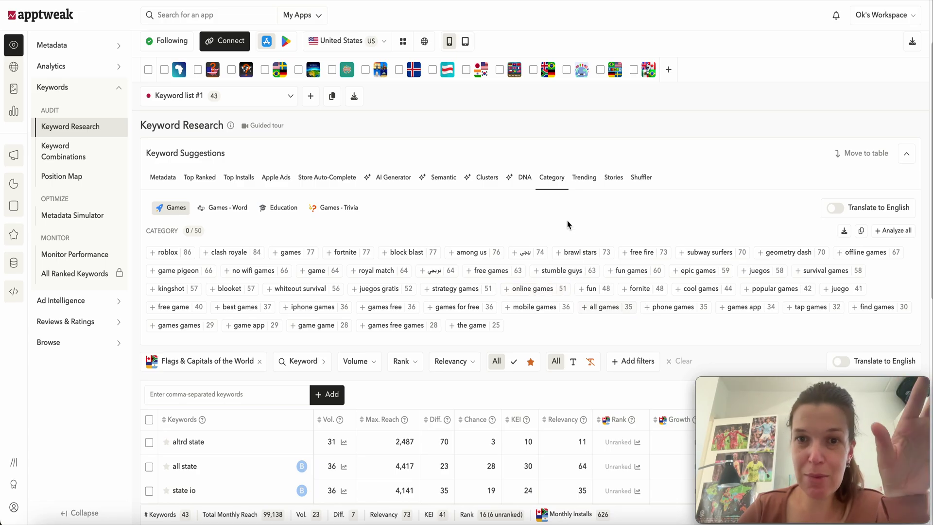
pyautogui.click(281, 209)
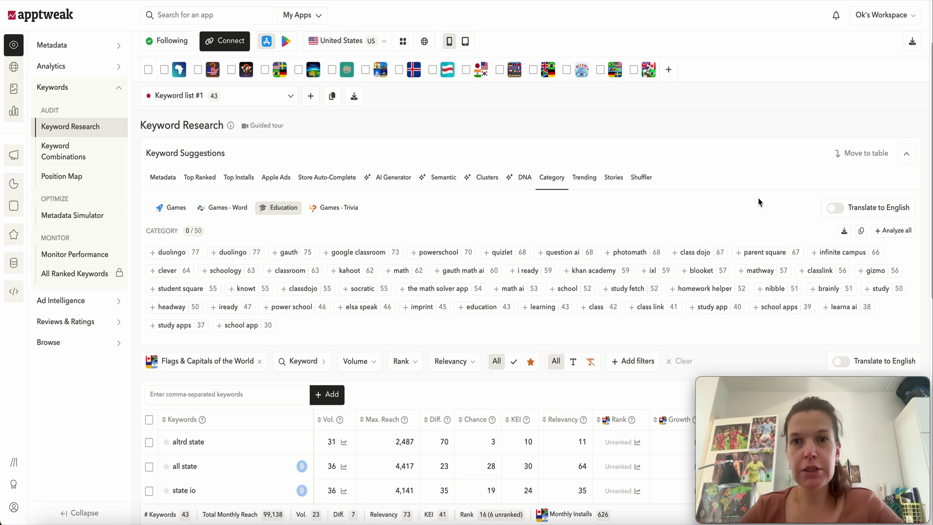
# - Examine the trending keyword suggestions with the best search popularity growth over the last week
pyautogui.click(584, 178)
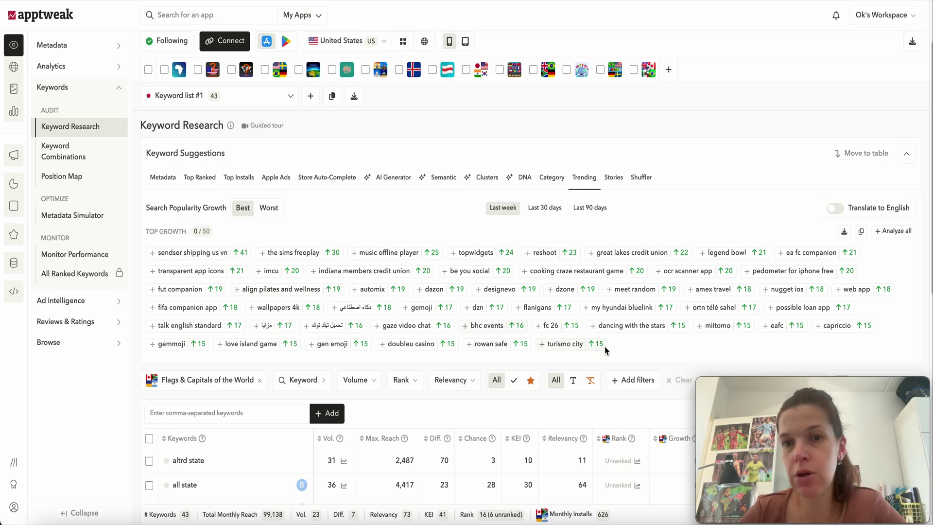
pyautogui.moveTo(606, 349)
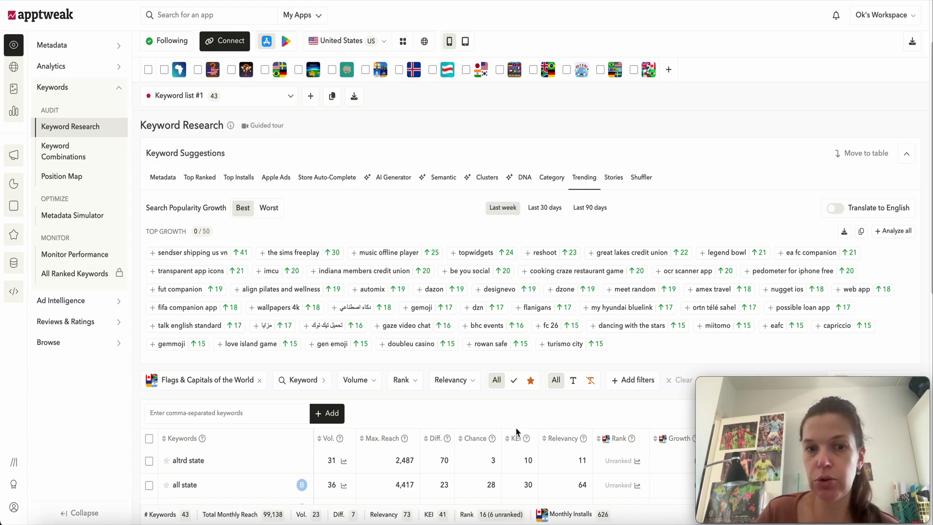
pyautogui.click(208, 419)
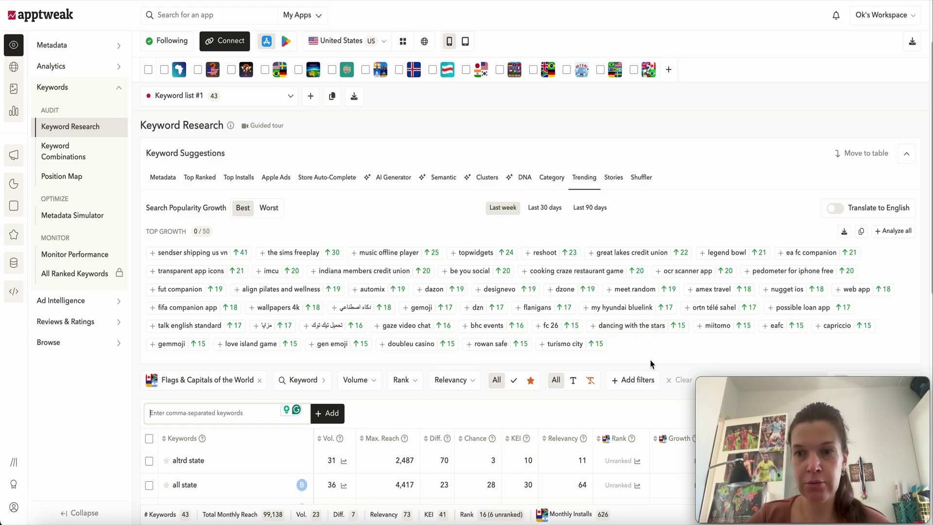
pyautogui.moveTo(746, 437)
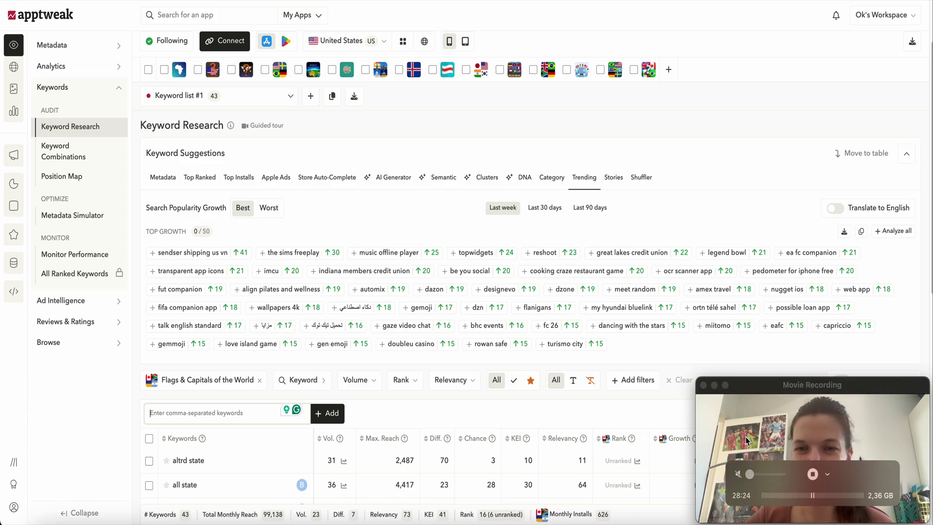